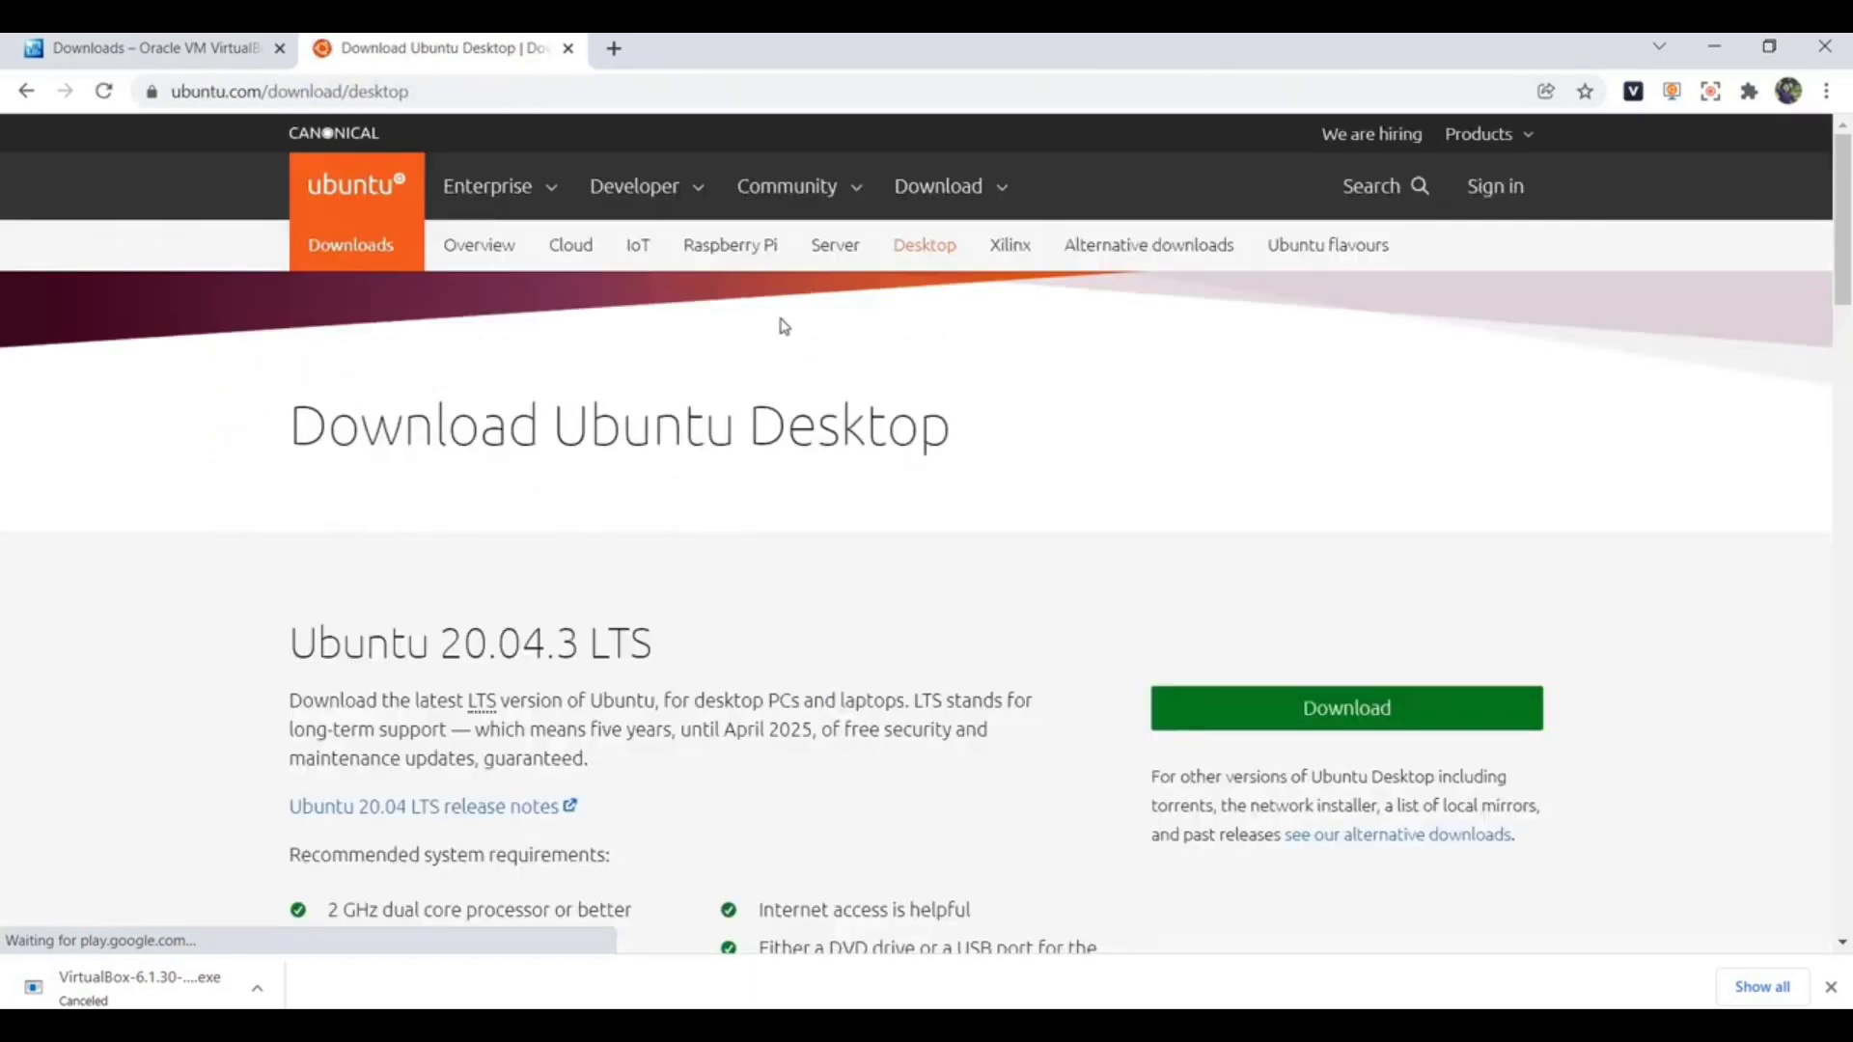
Start the Ubuntu Desktop 20.04 LTS download from the Ubuntu website and cancel it.
left_click(956, 198)
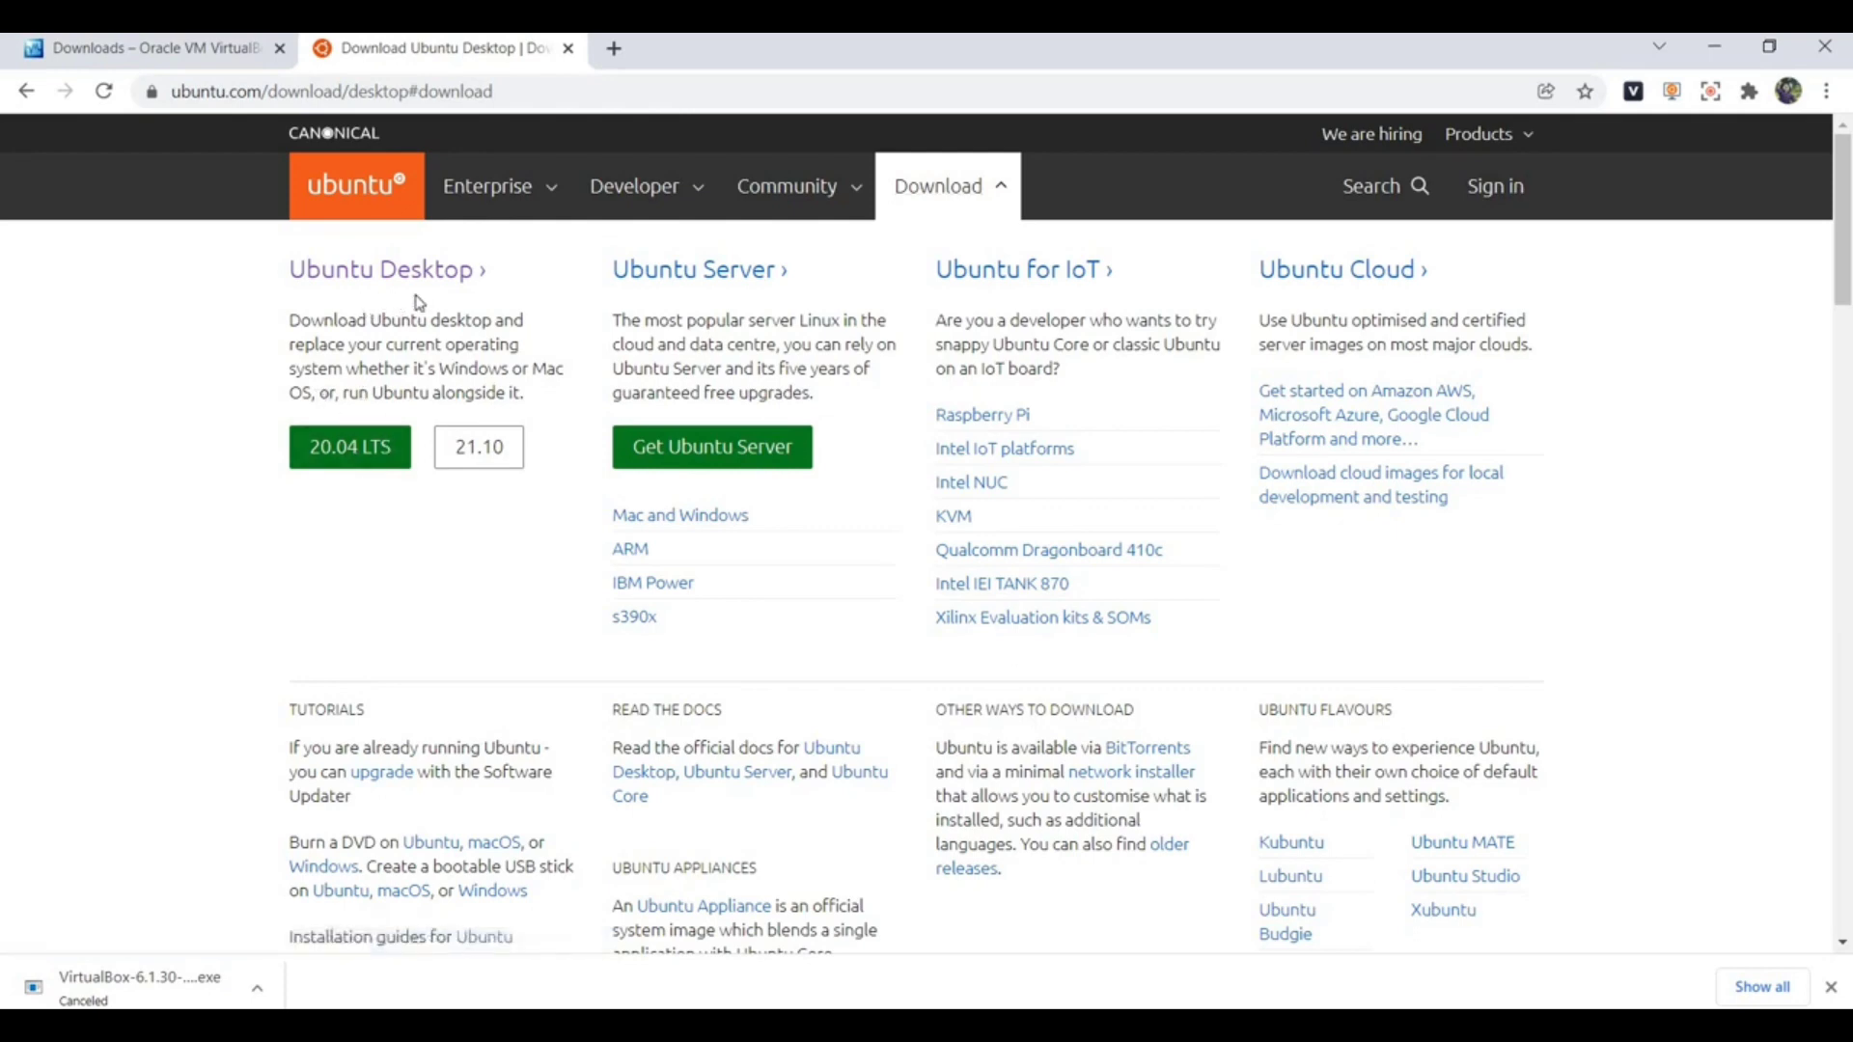
left_click(348, 457)
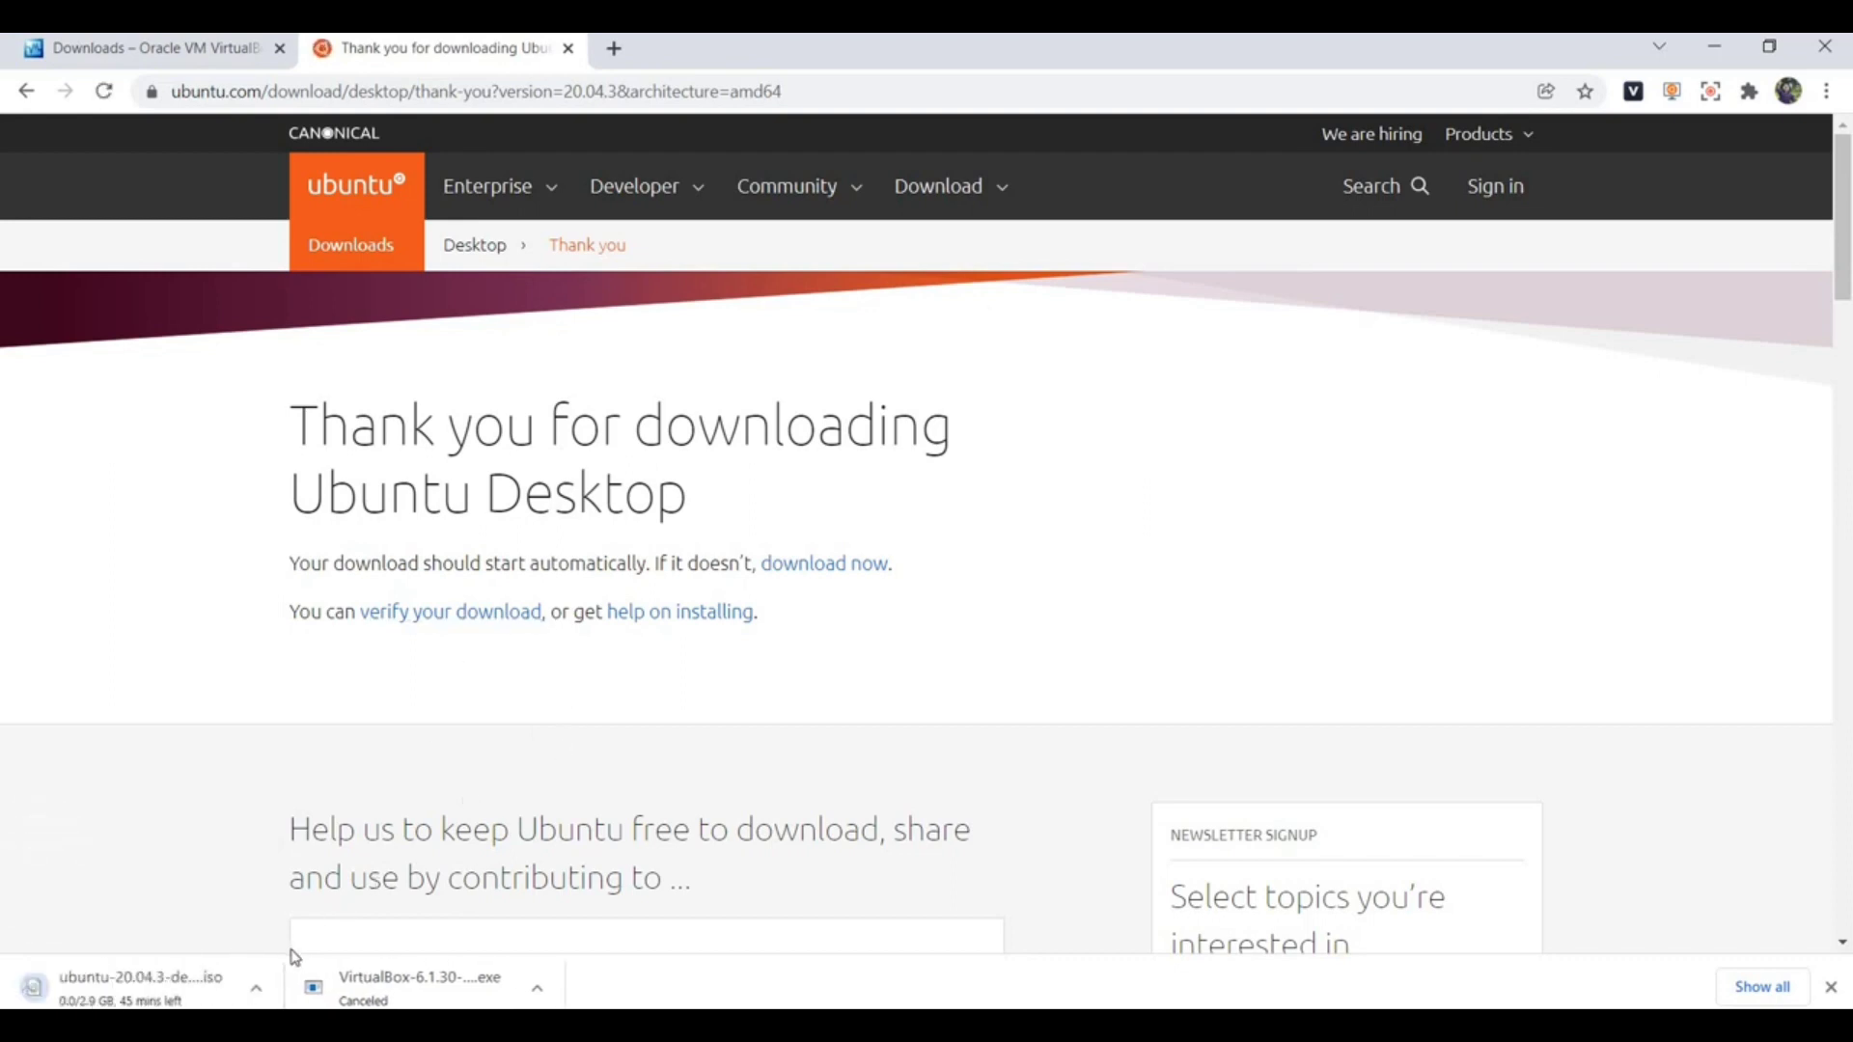
left_click(256, 988)
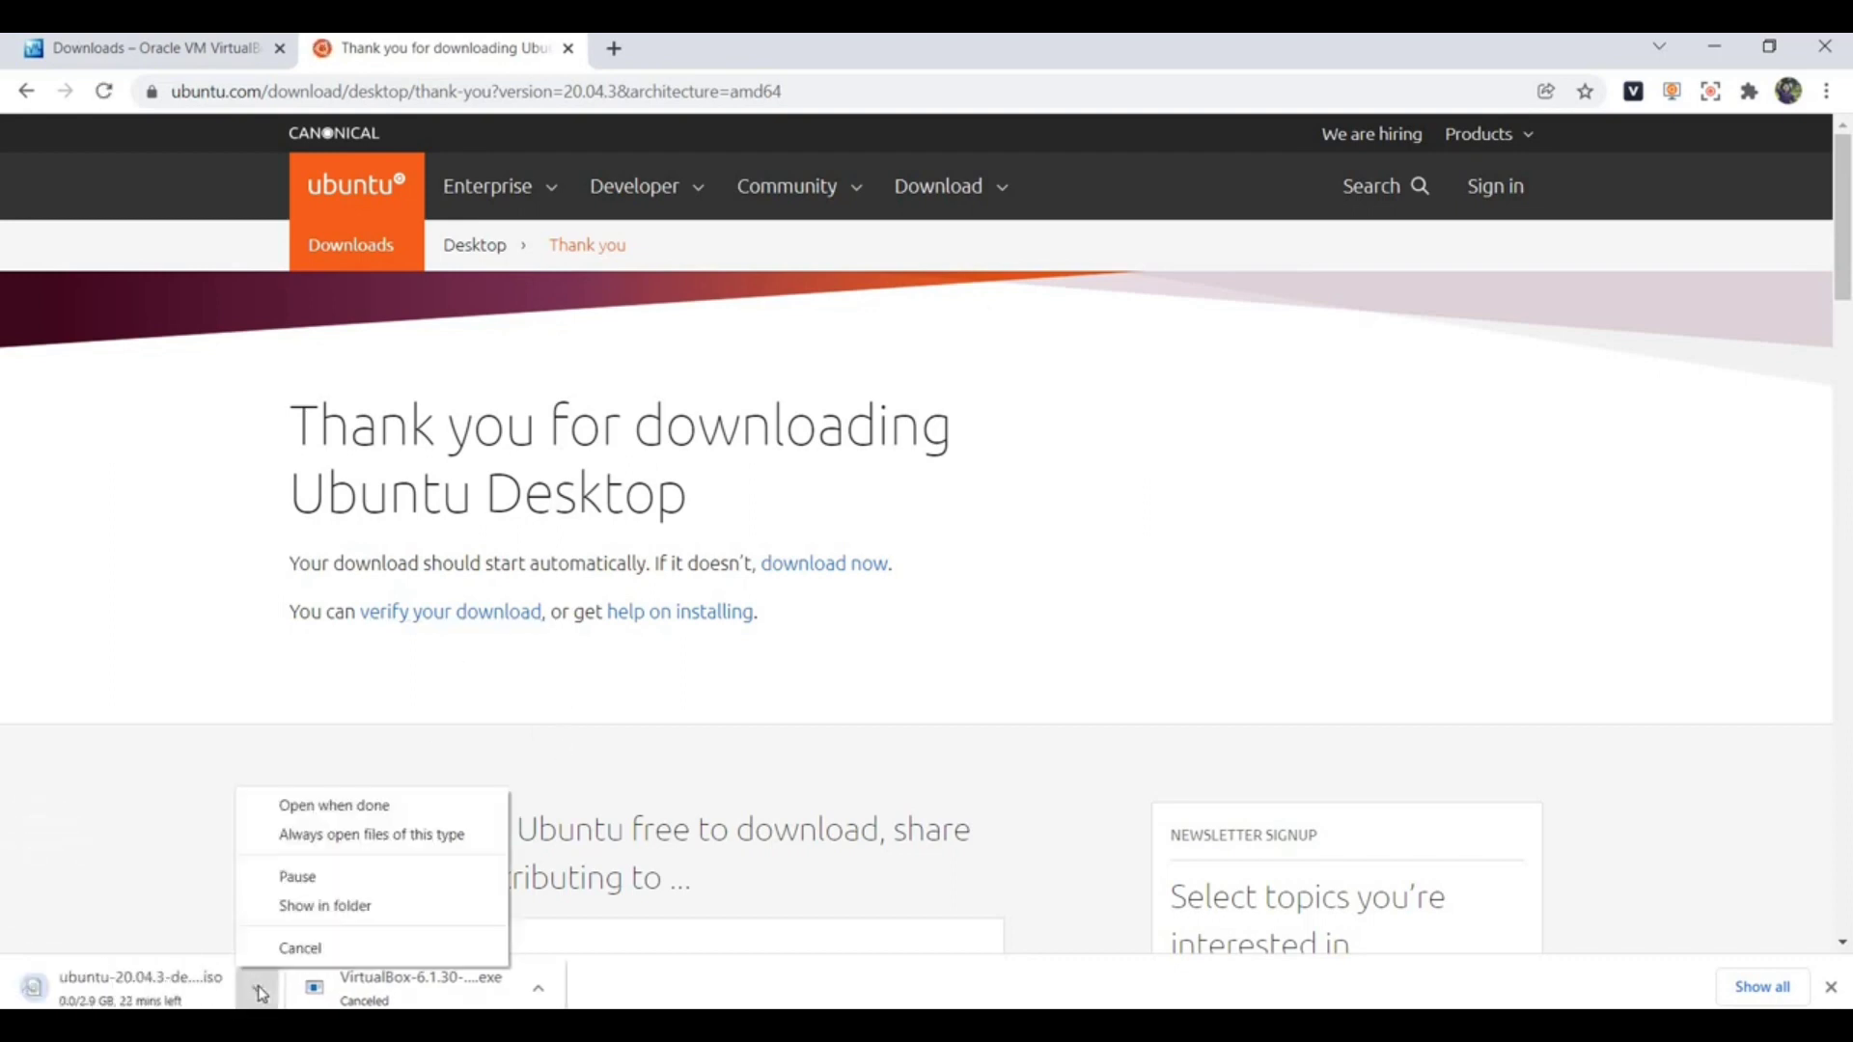
left_click(310, 955)
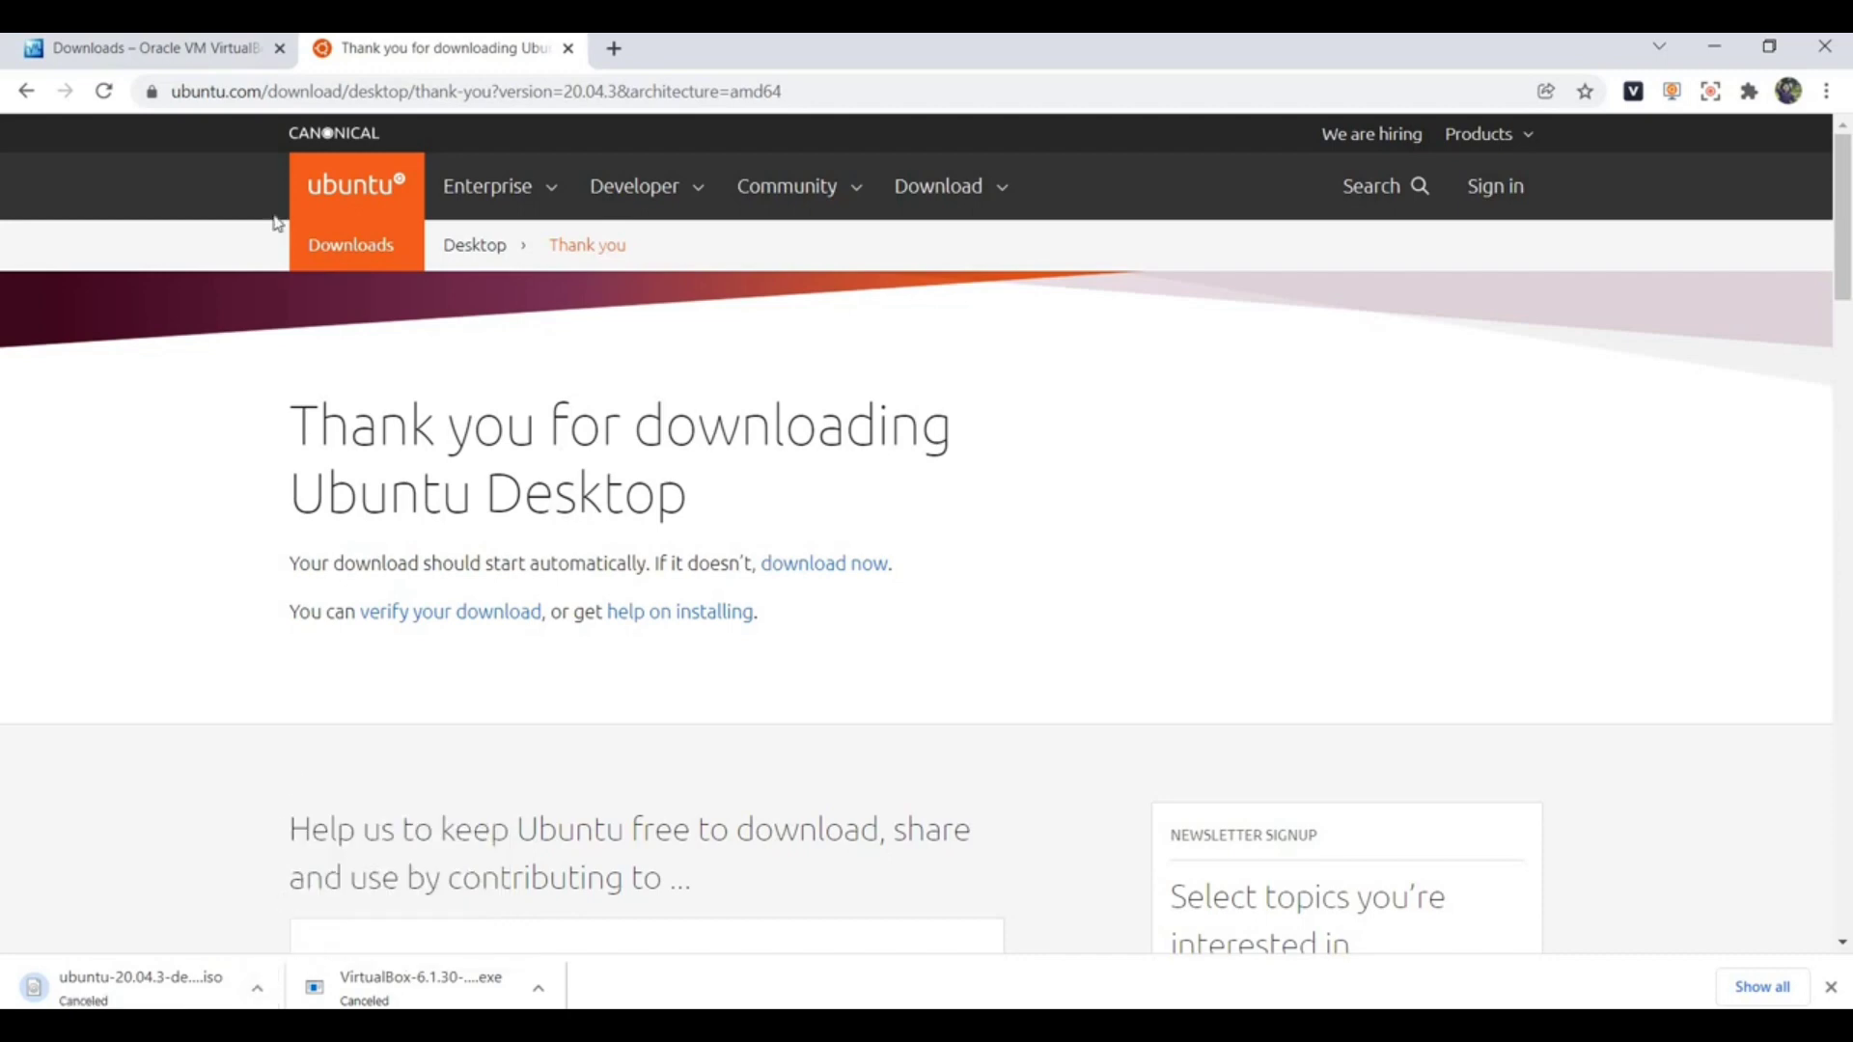
left_click(173, 60)
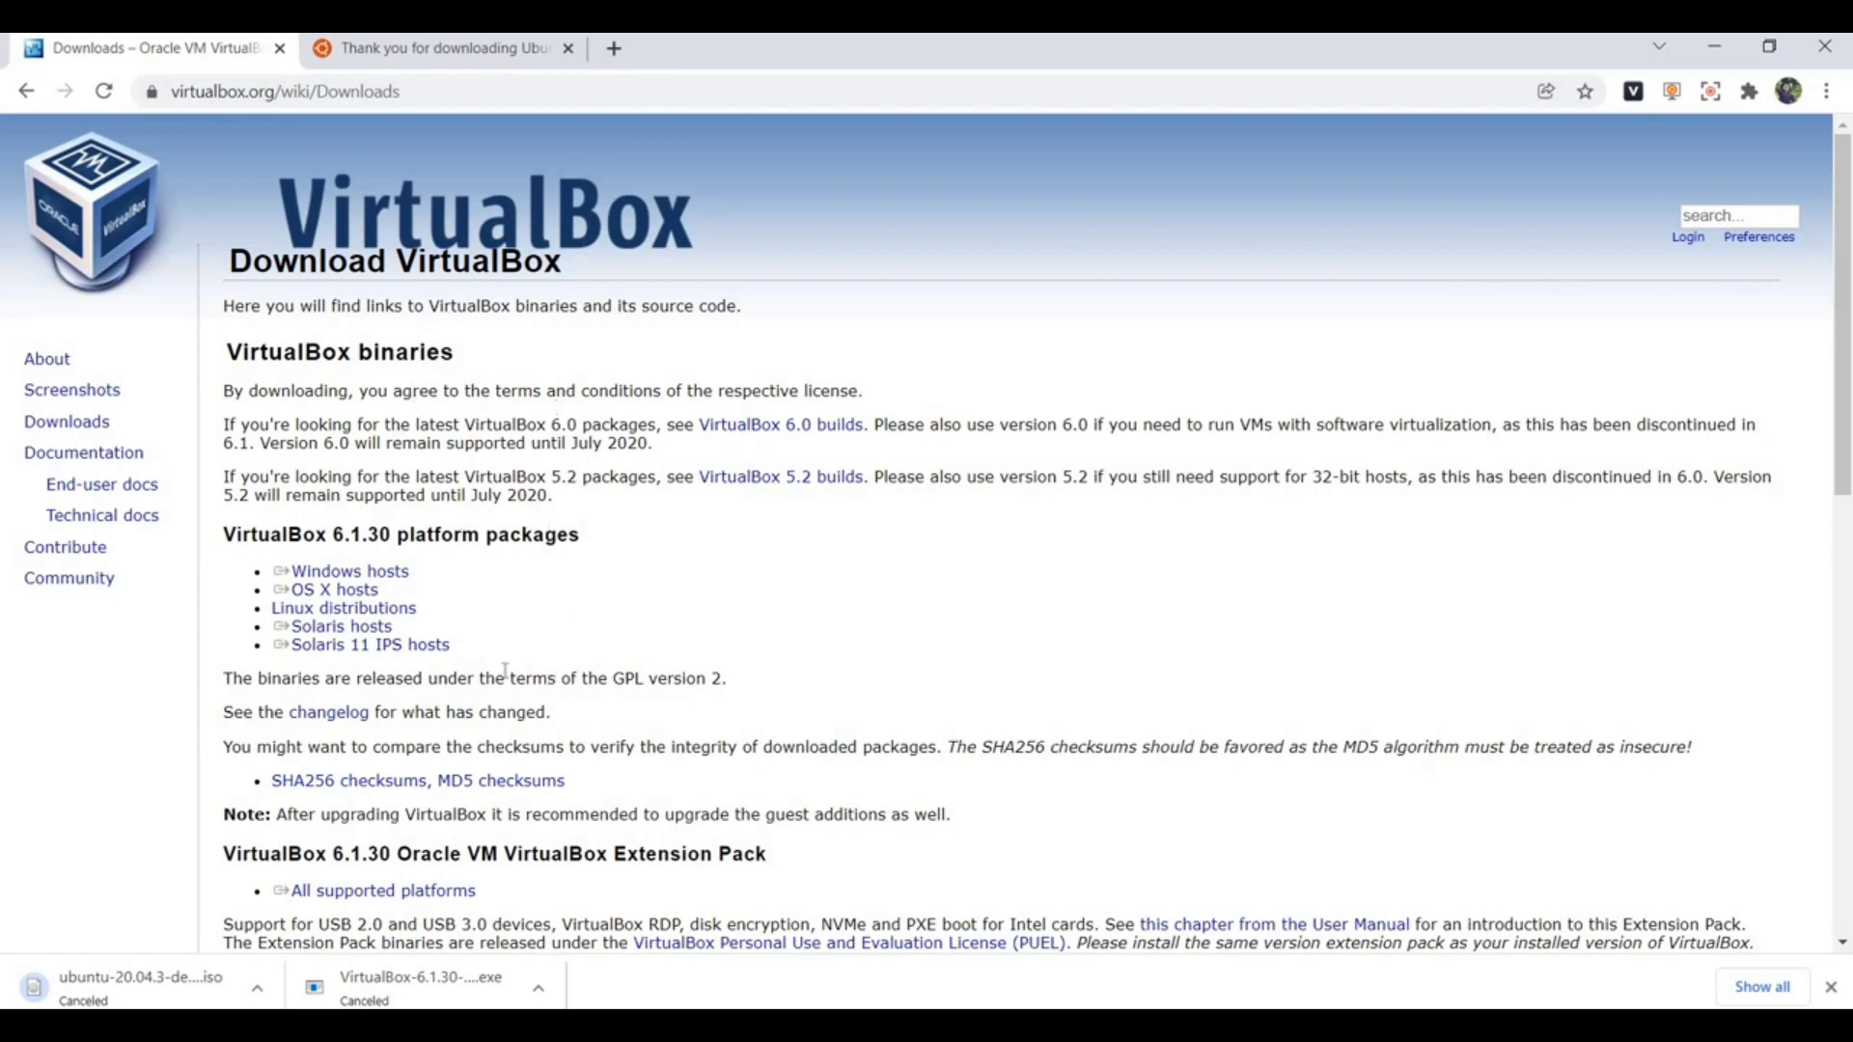
left_click(457, 55)
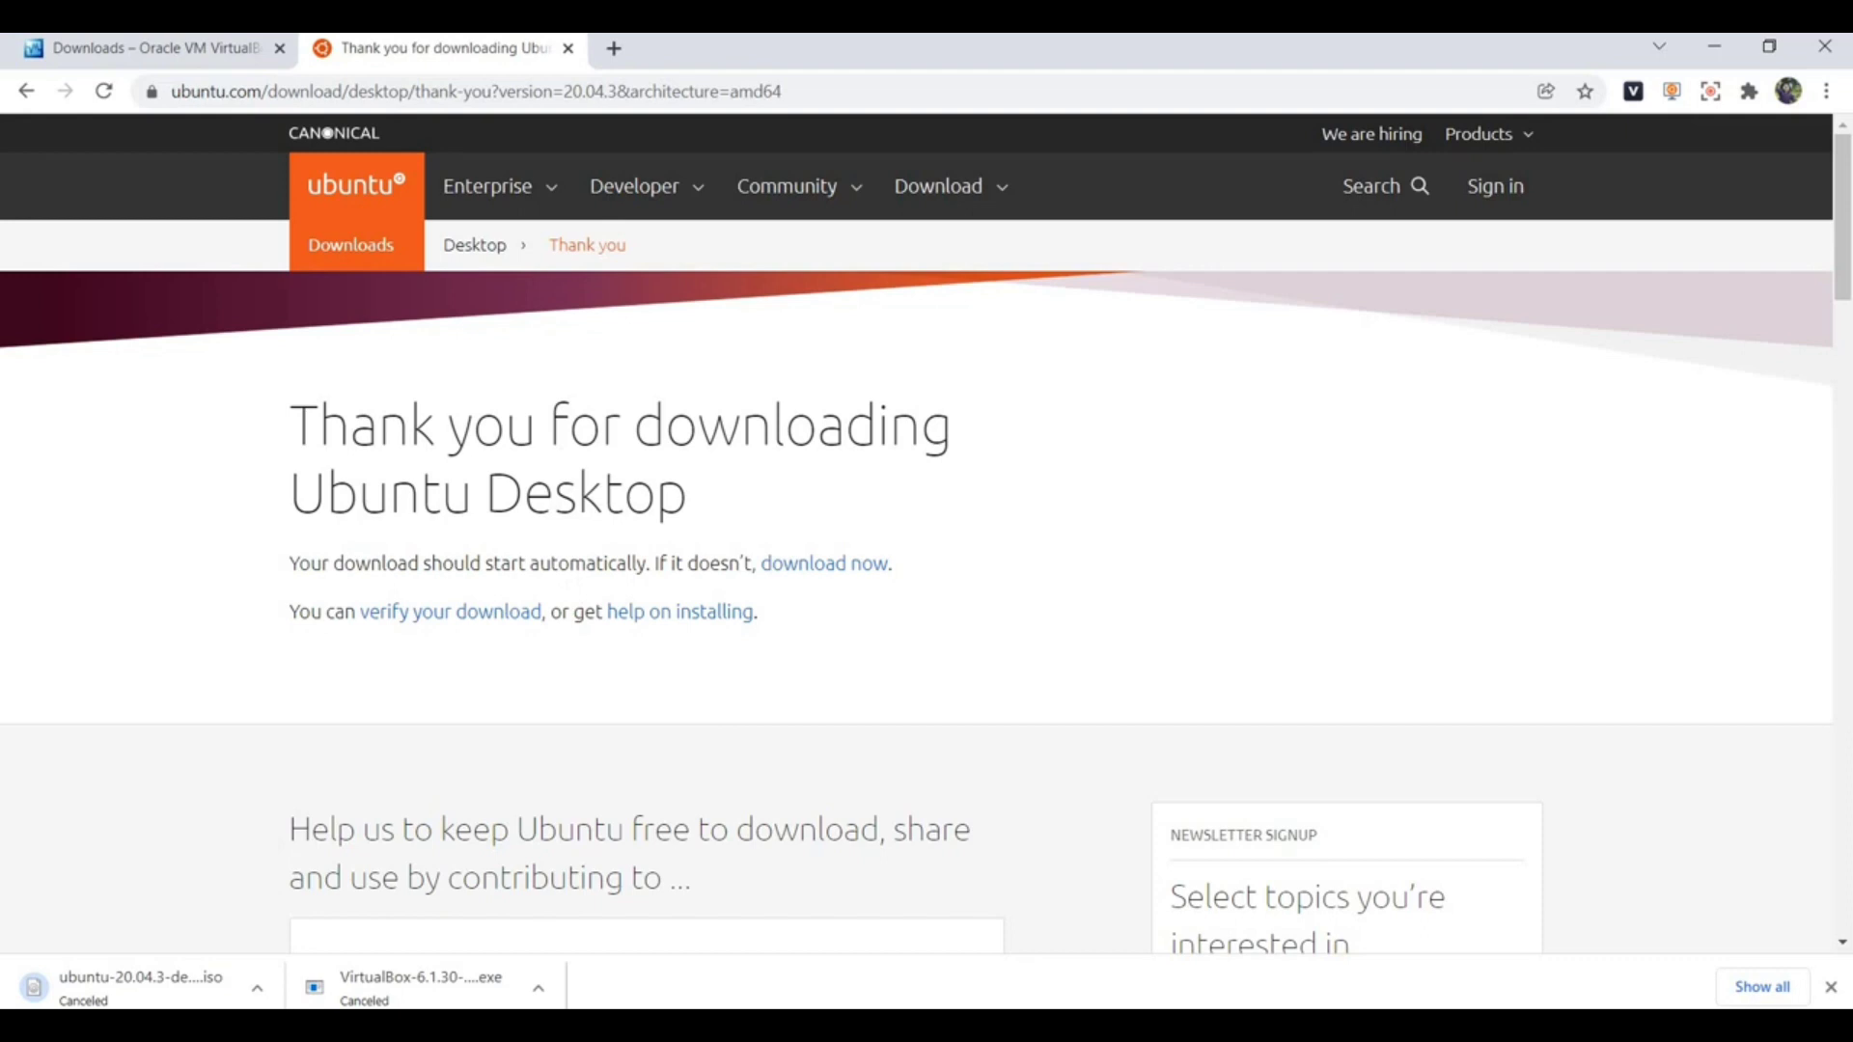
Switch to Oracle VM VirtualBox Manager and set up a new virtual machine named xyz with 2048 MB of memory.
mouse_move(981, 1023)
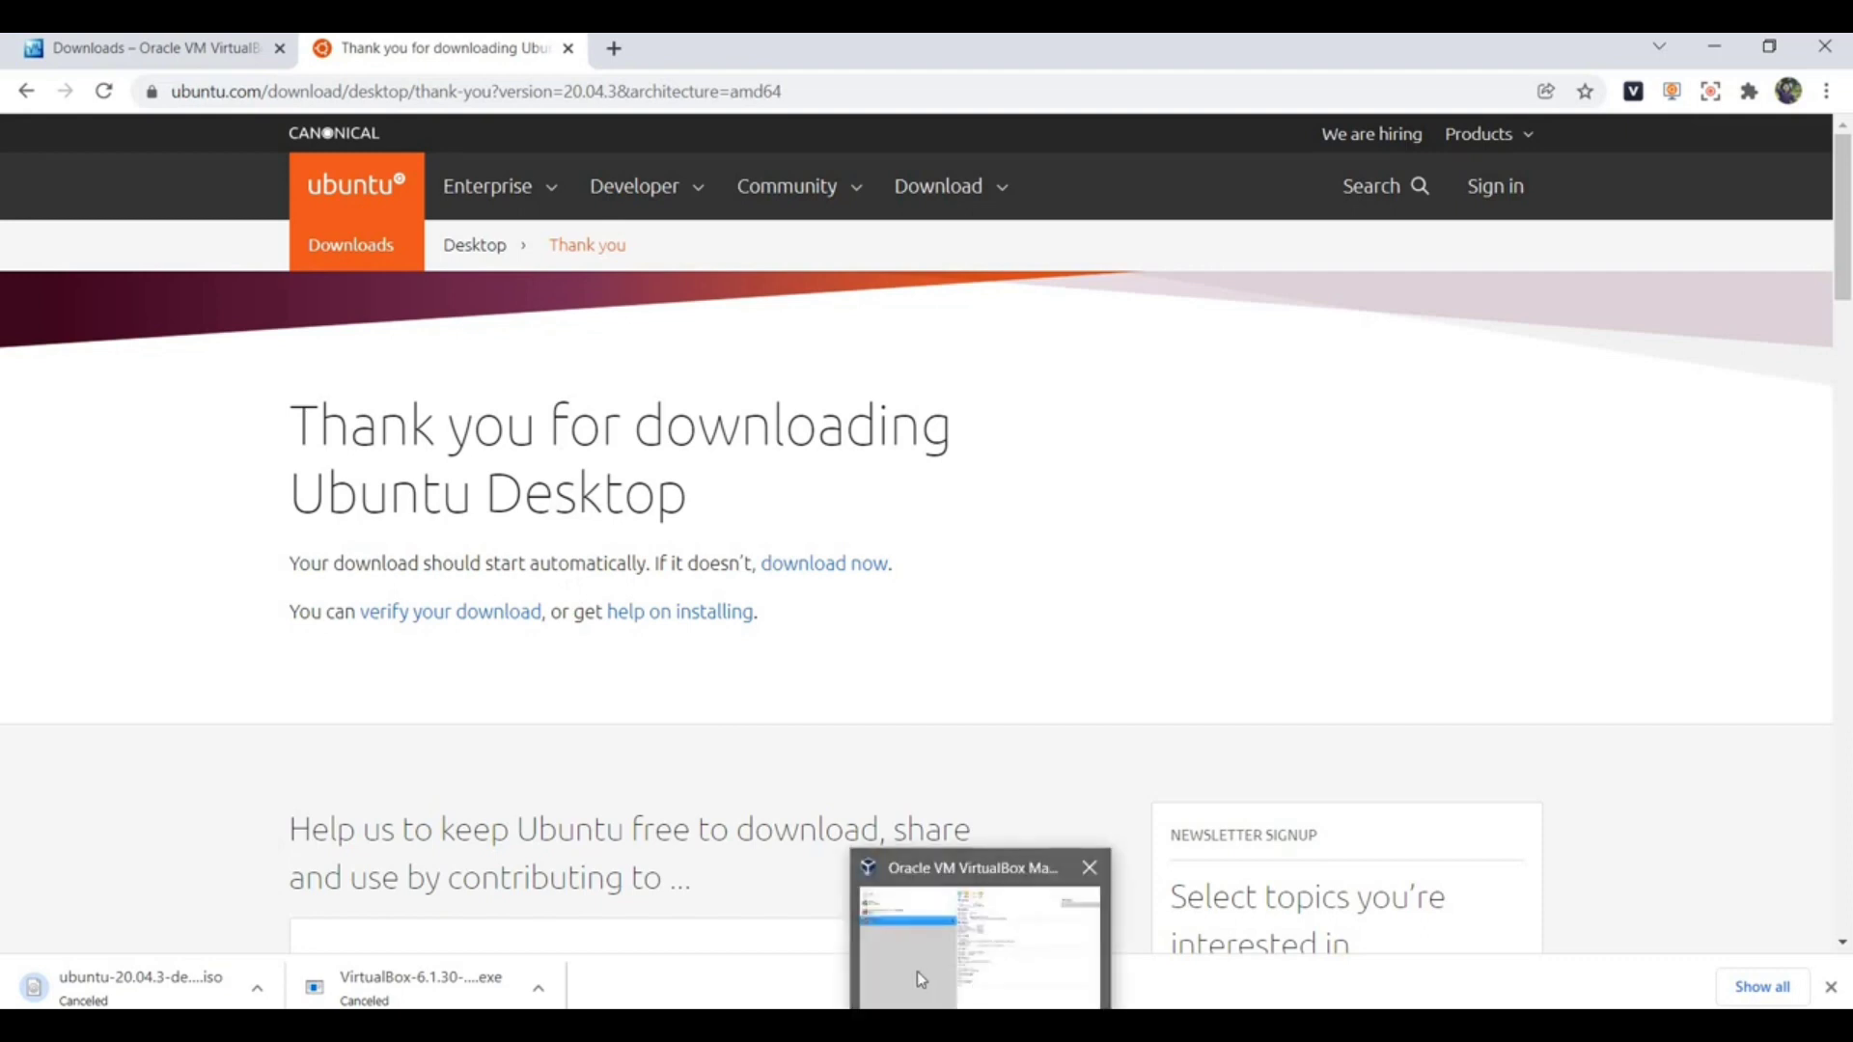
left_click(922, 980)
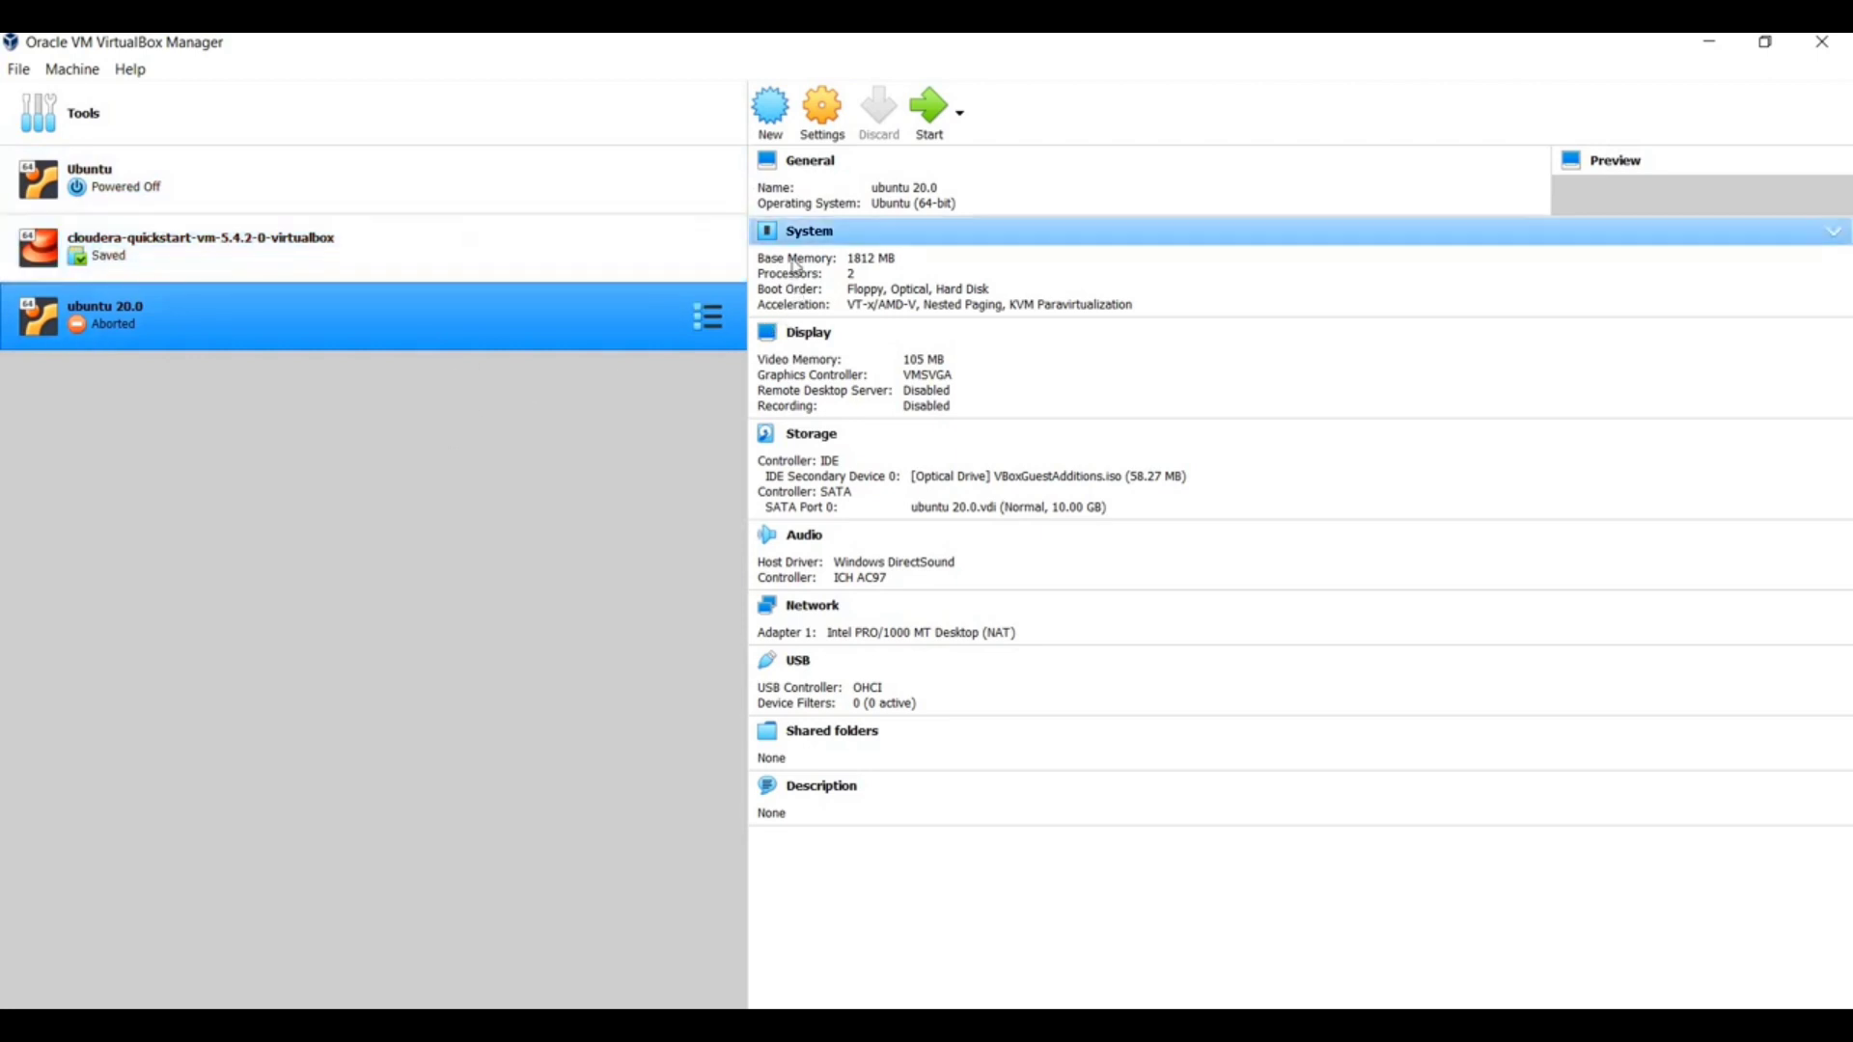
left_click(777, 109)
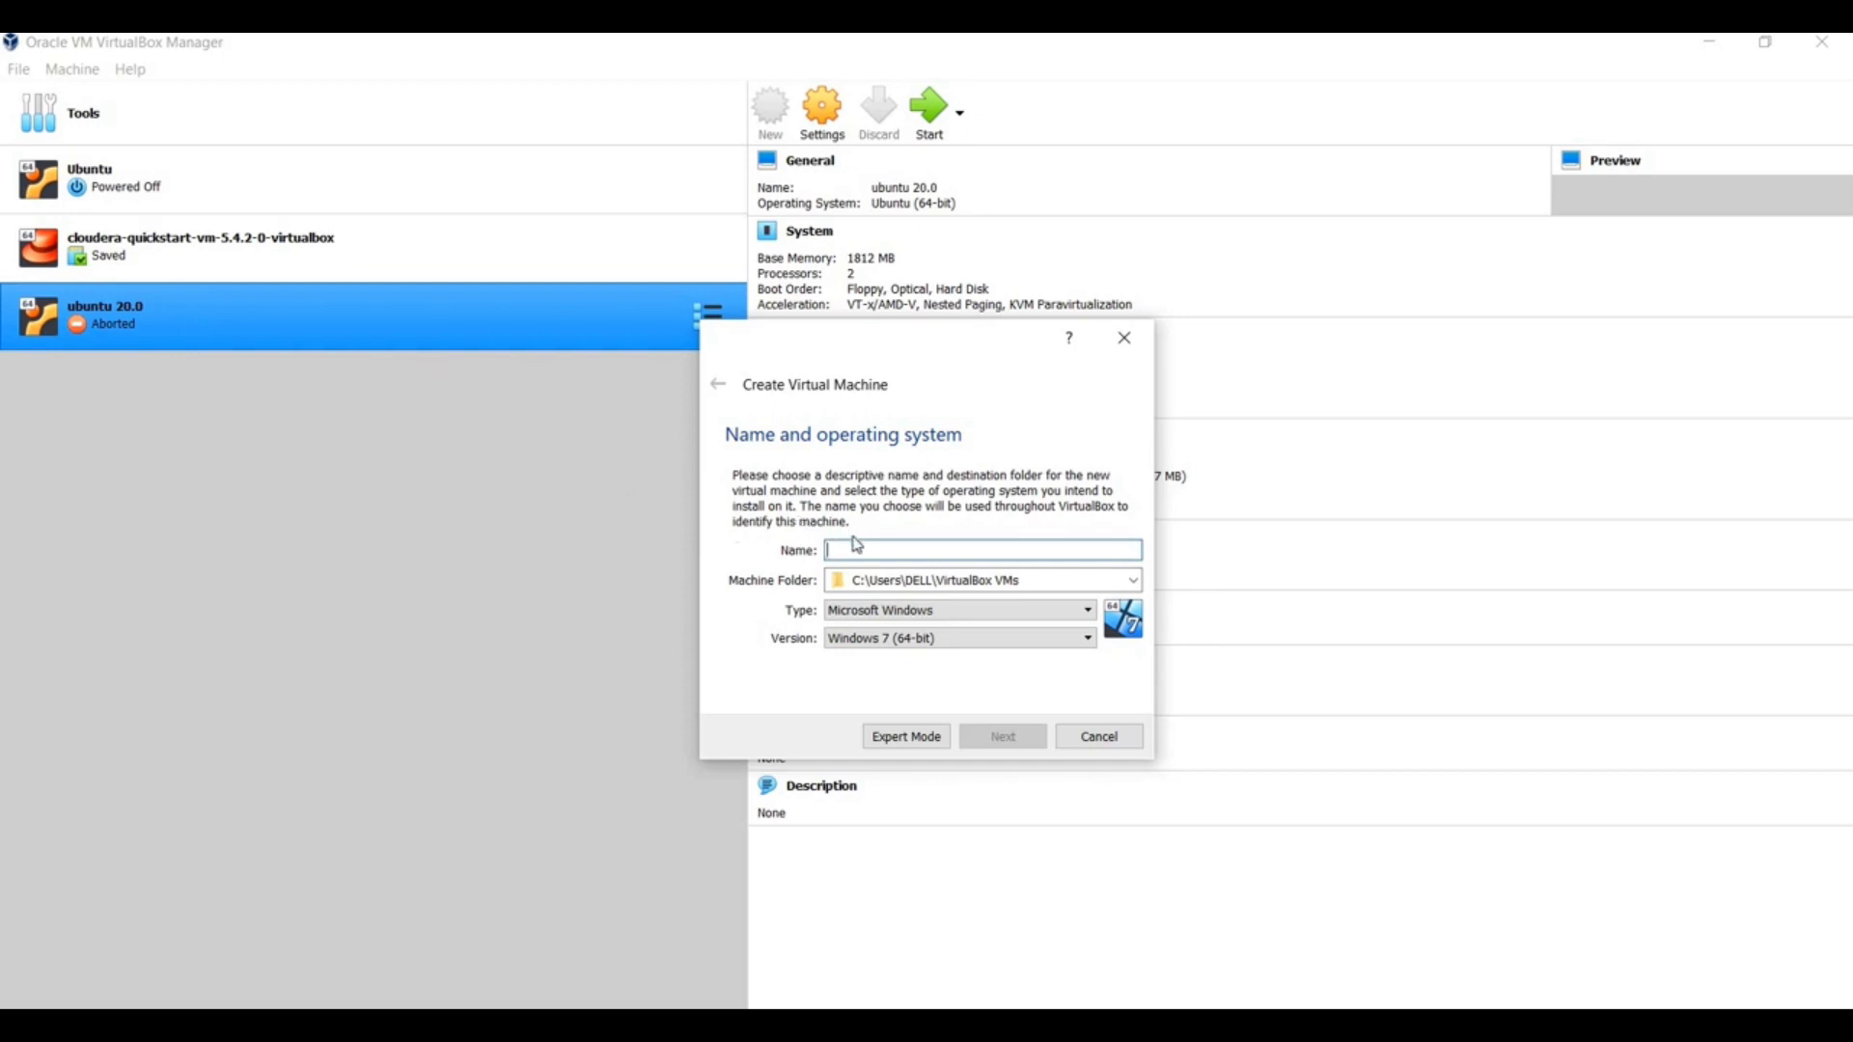
type("xyz")
left_click(1008, 739)
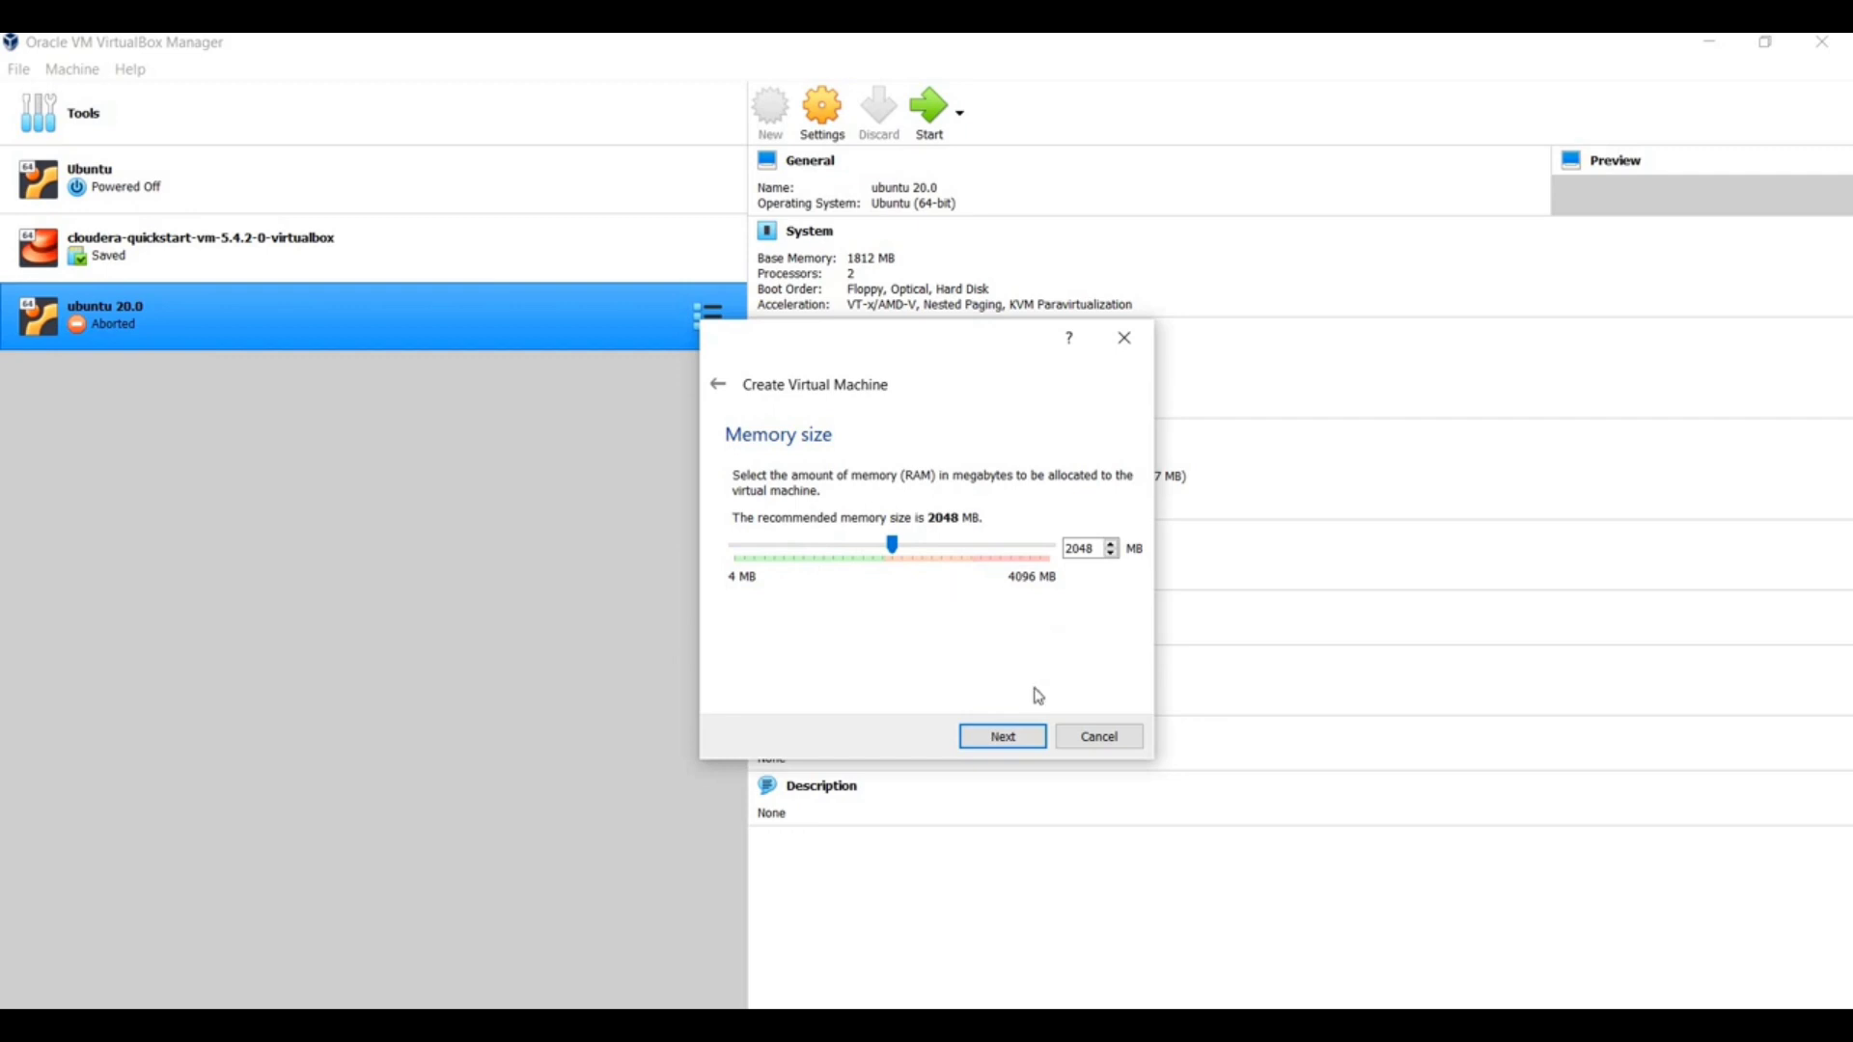
left_click(1007, 739)
Create a dynamically allocated 32 GB VDI virtual hard disk for the xyz machine.
left_click(1017, 744)
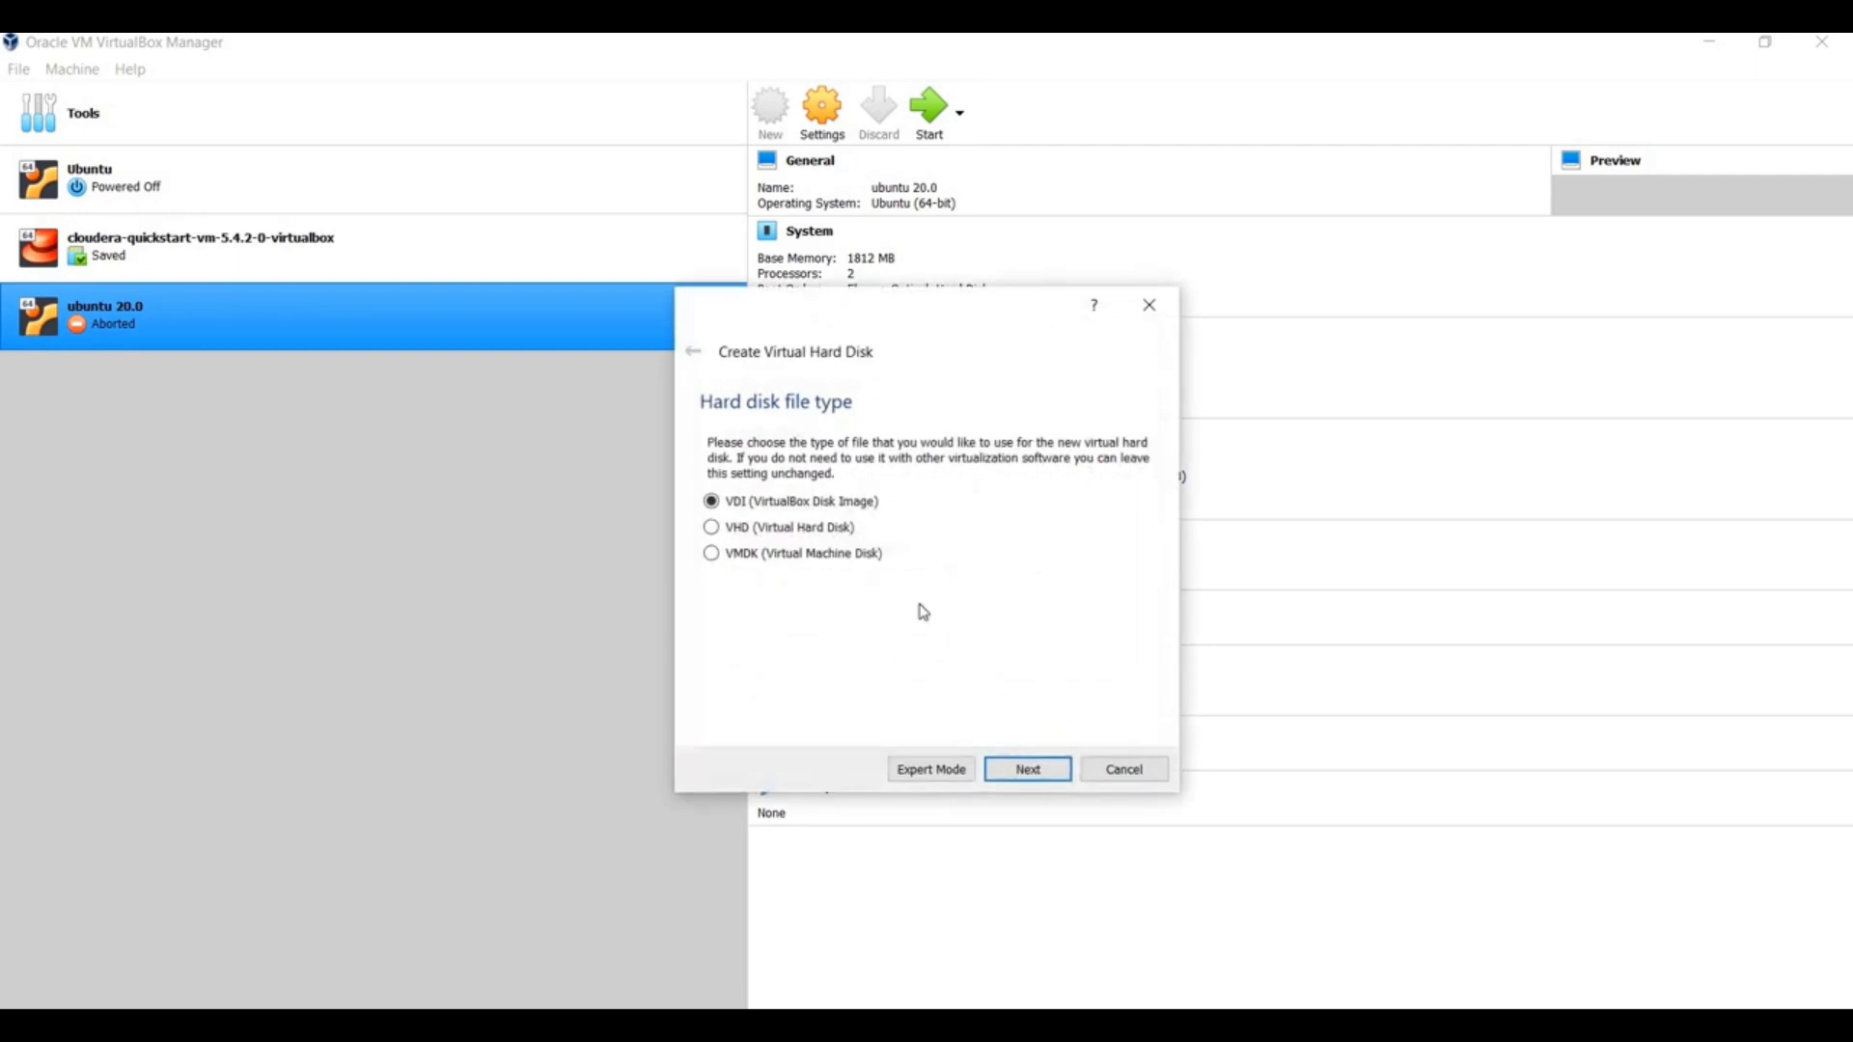
left_click(1028, 769)
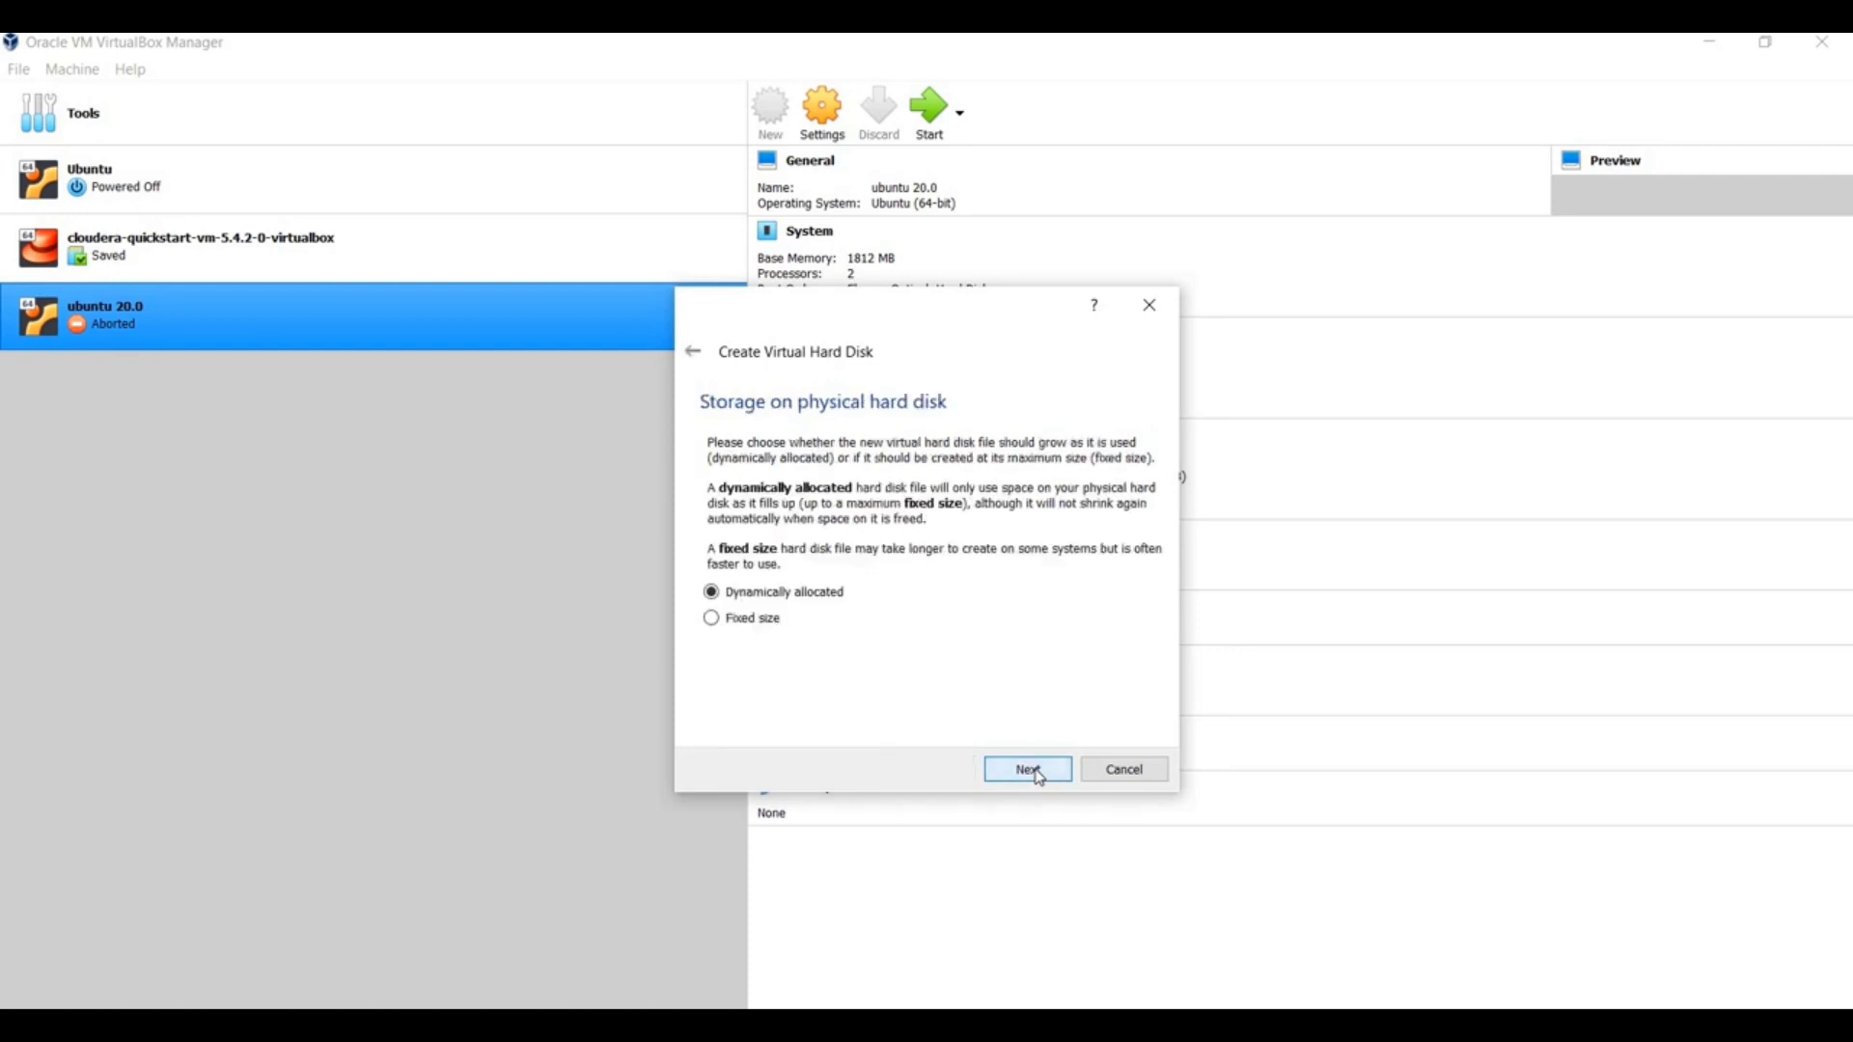
left_click(1029, 769)
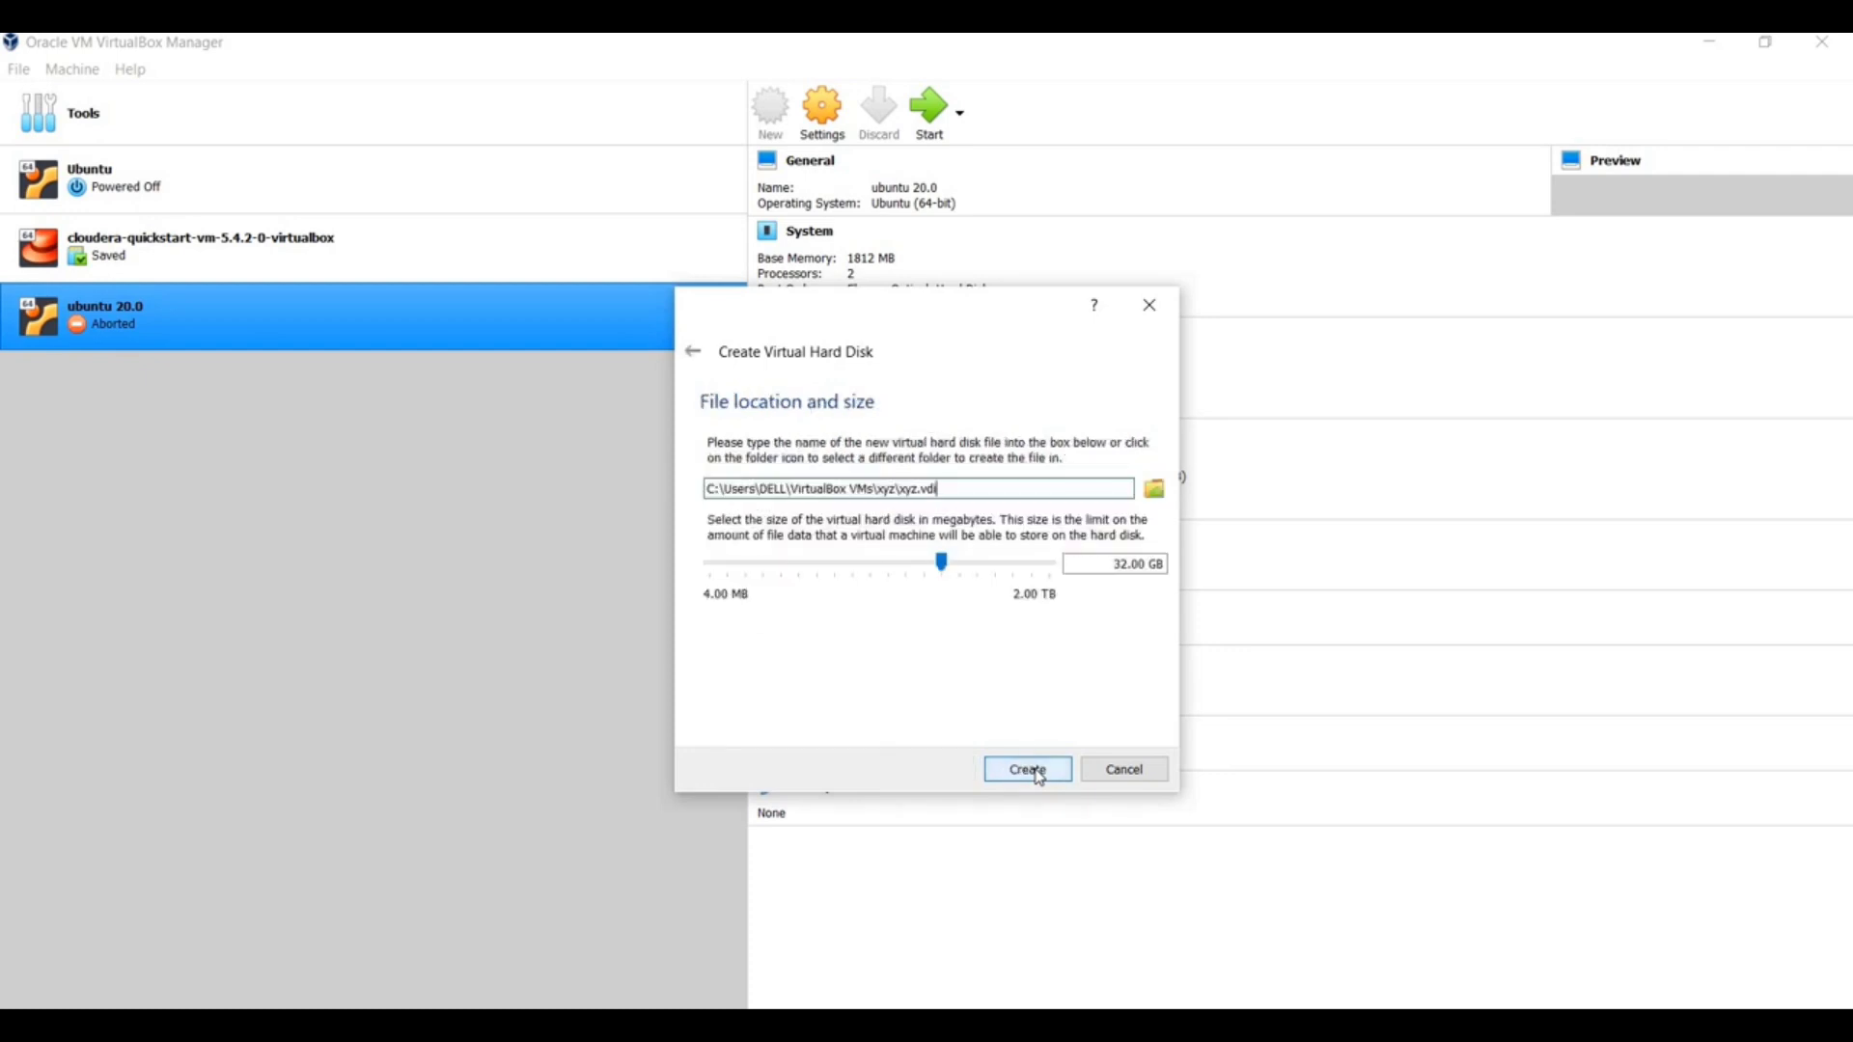
left_click(1037, 772)
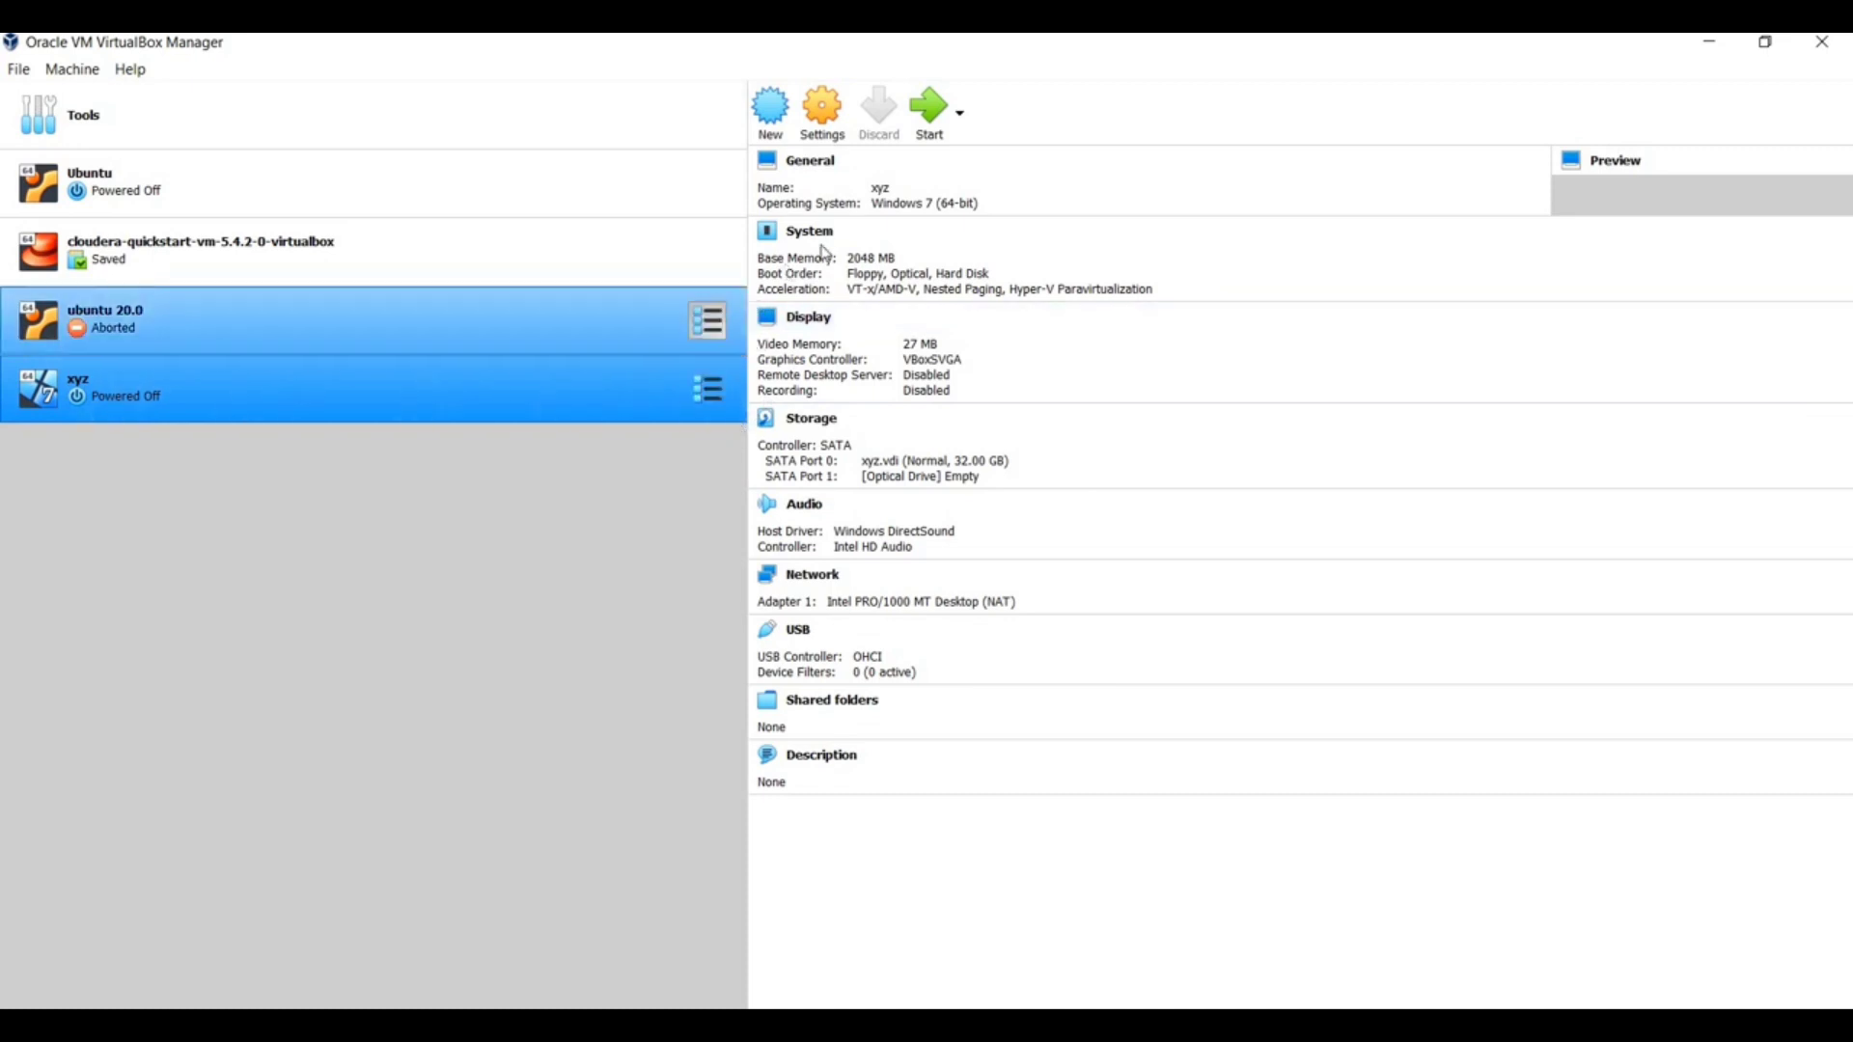
Set both the shared clipboard and drag'n'drop to Bidirectional in the xyz machine's general settings.
left_click(823, 122)
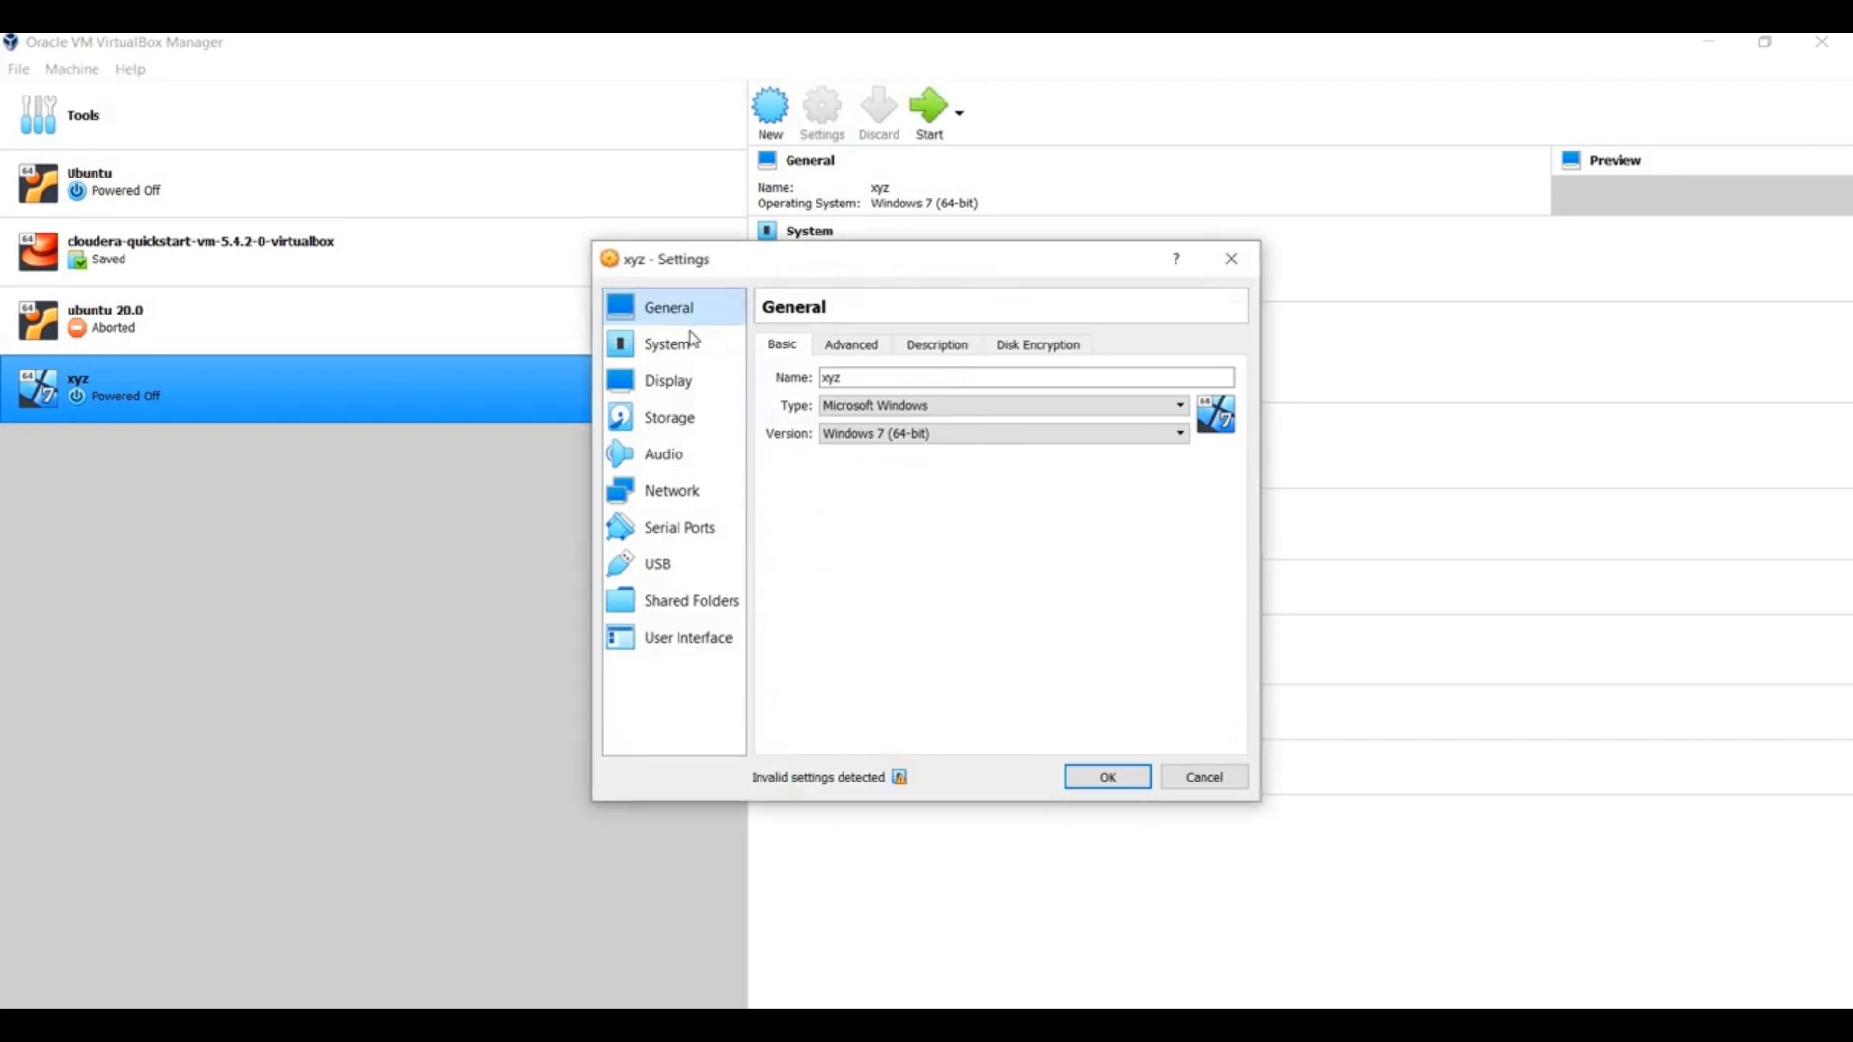
left_click(848, 346)
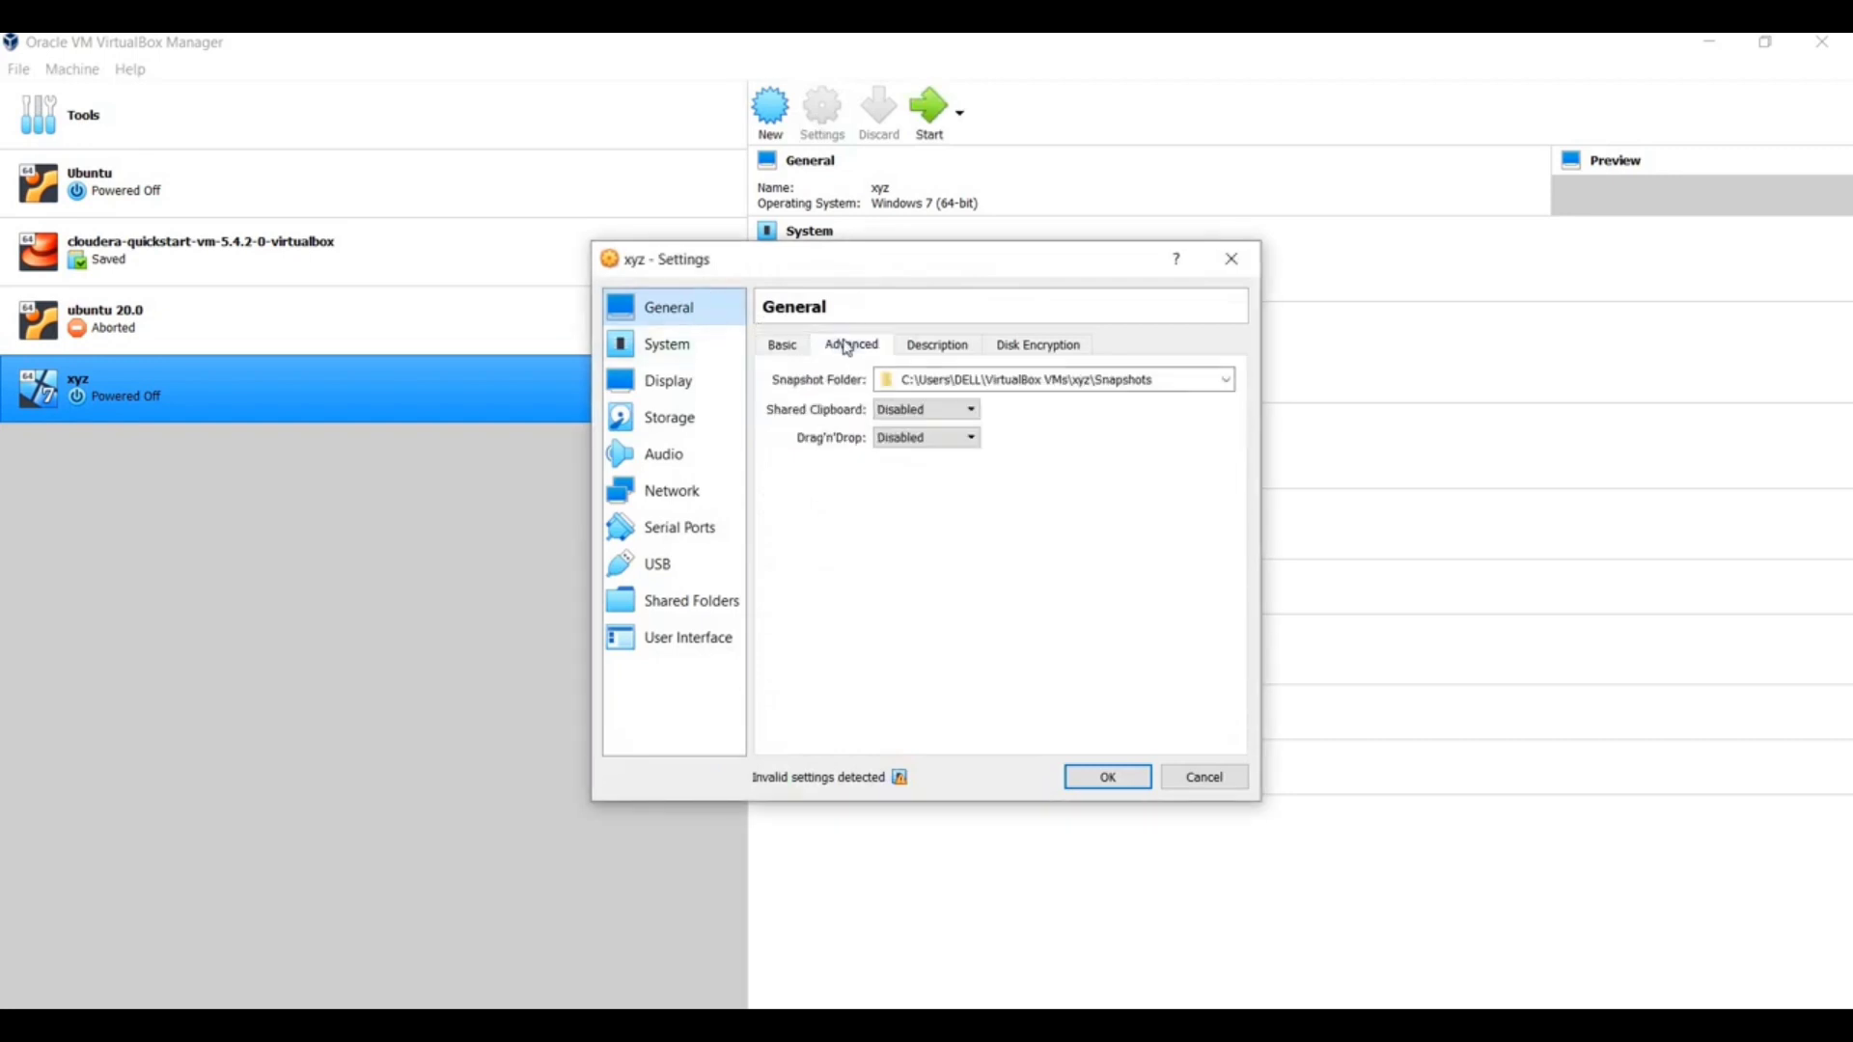
left_click(955, 411)
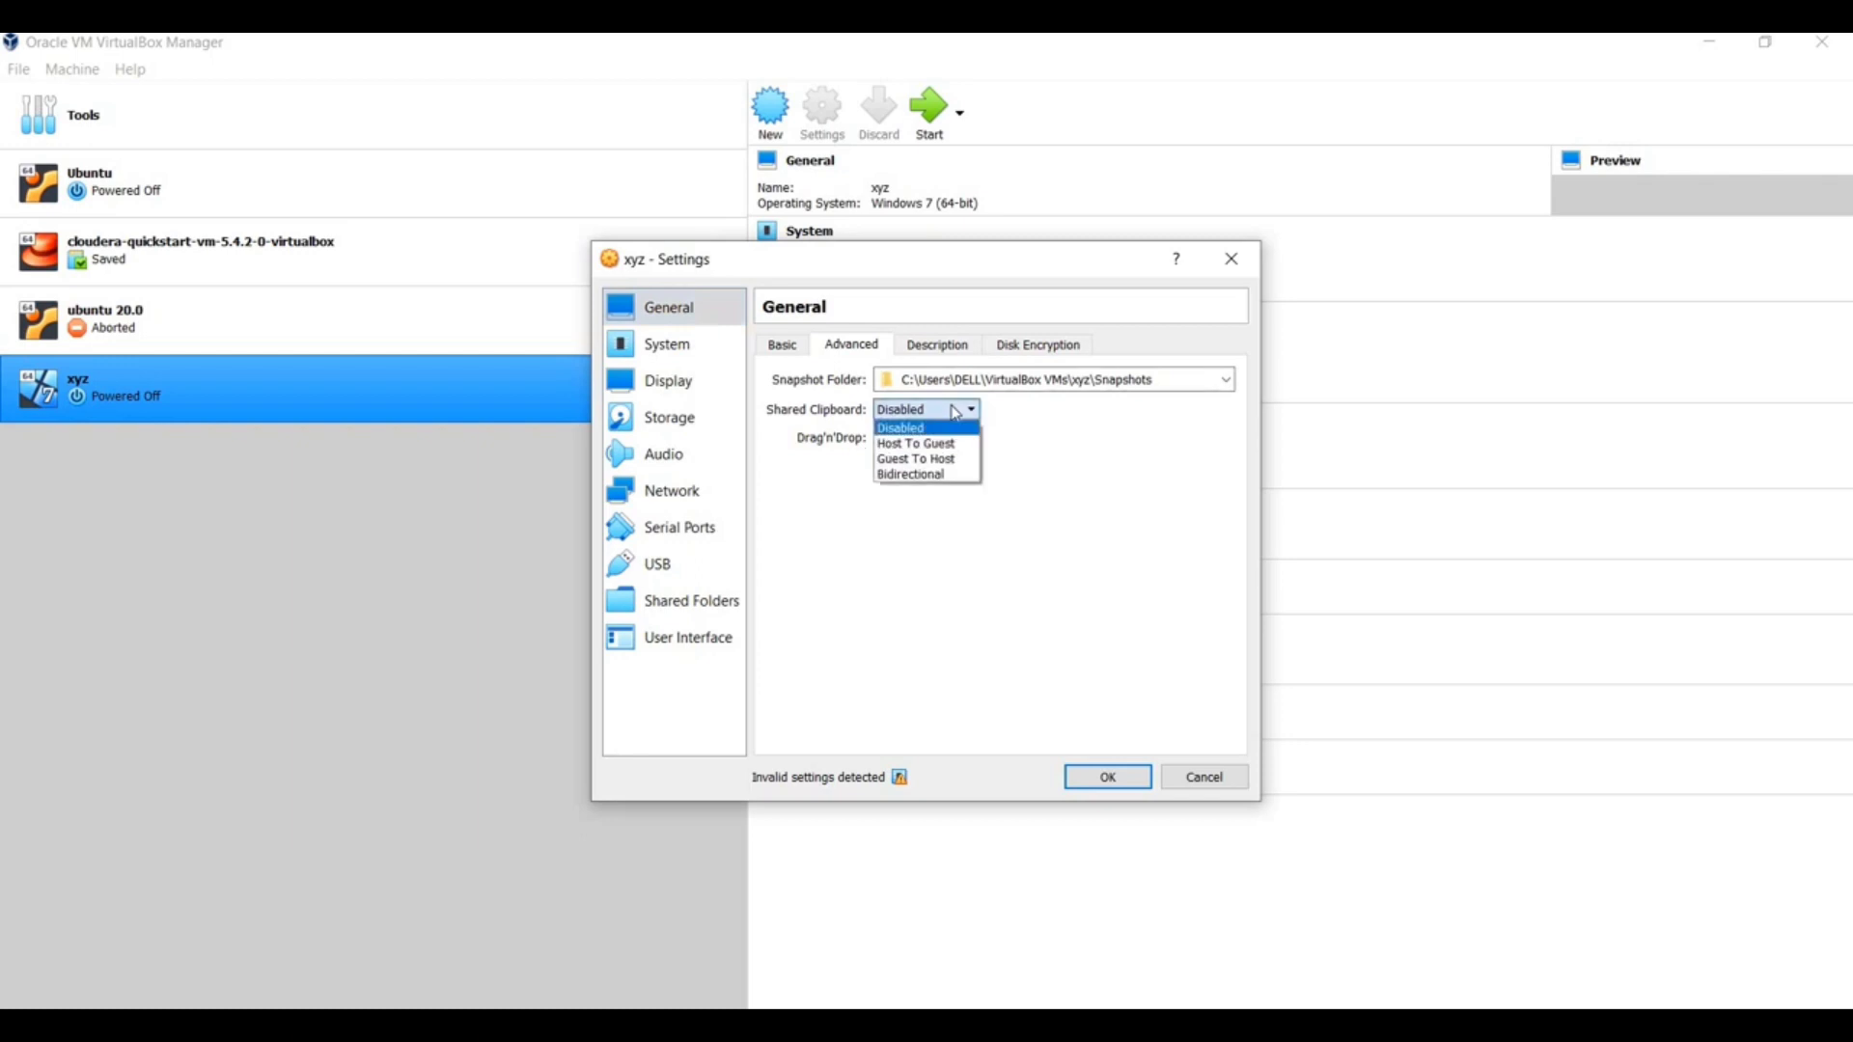
left_click(946, 475)
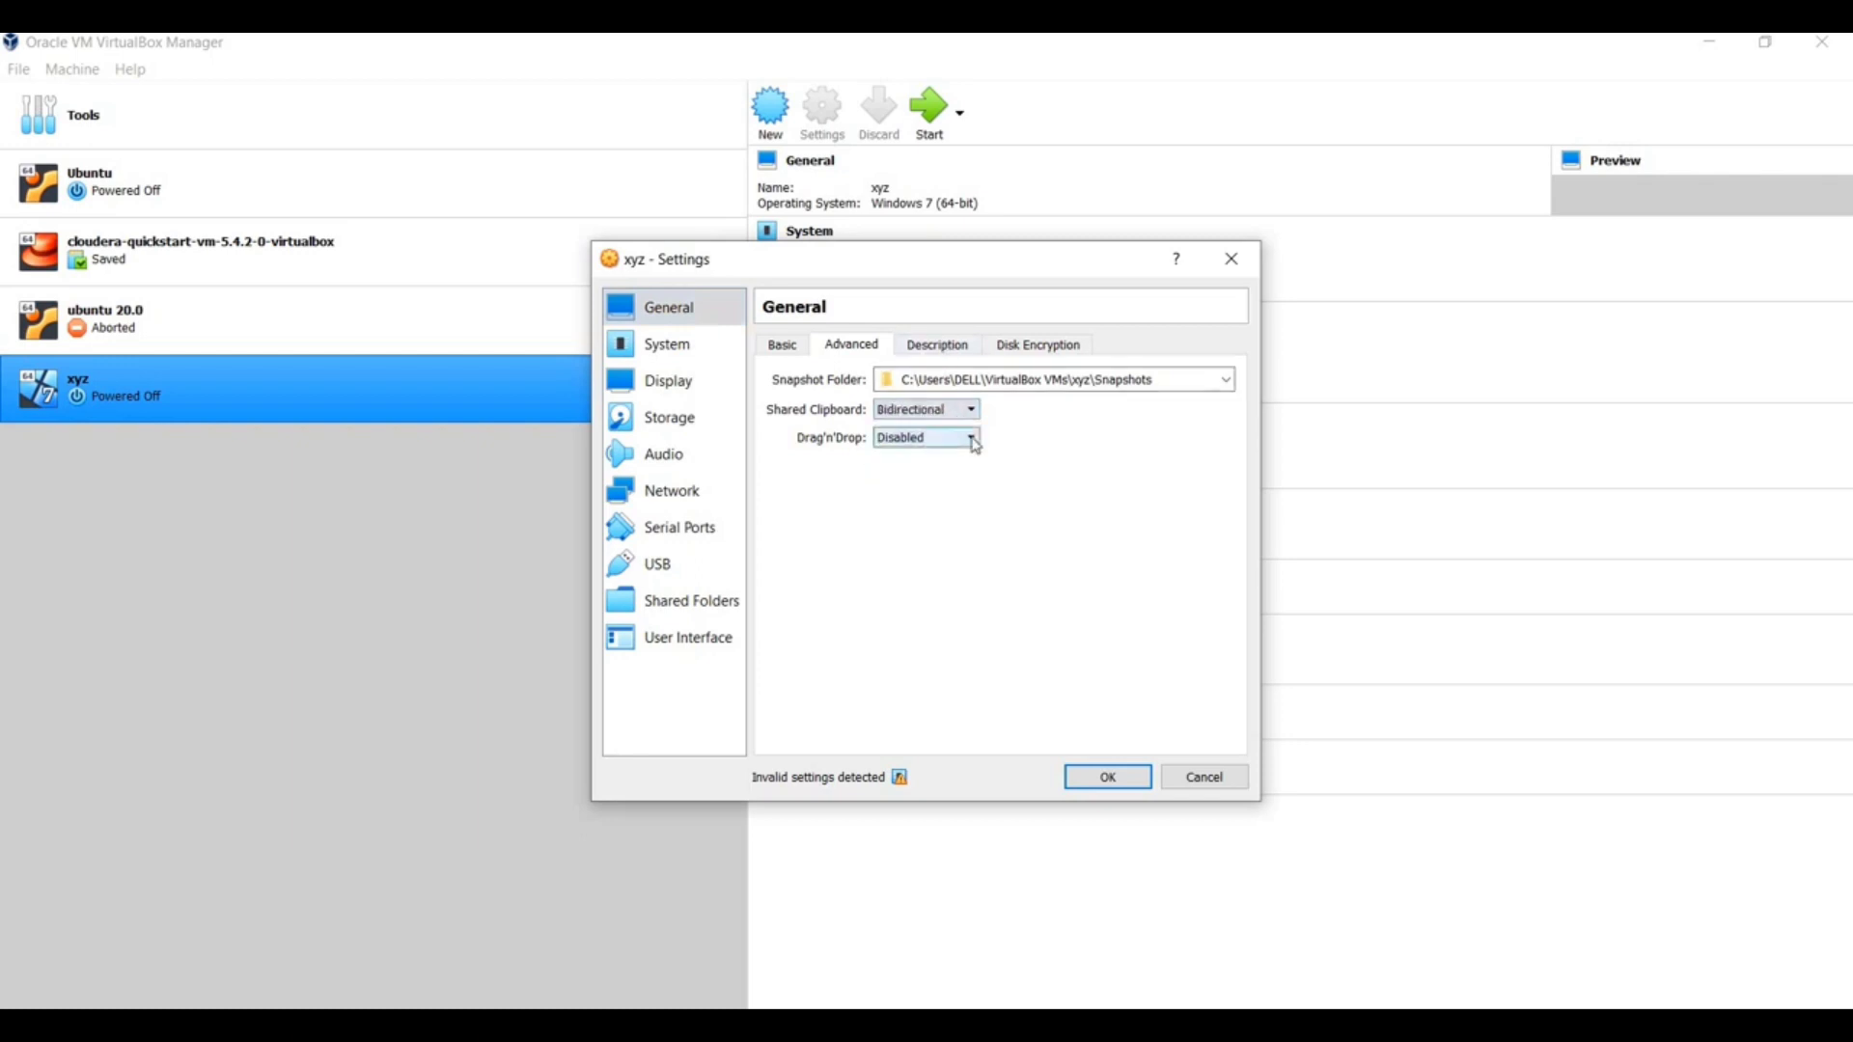
left_click(976, 442)
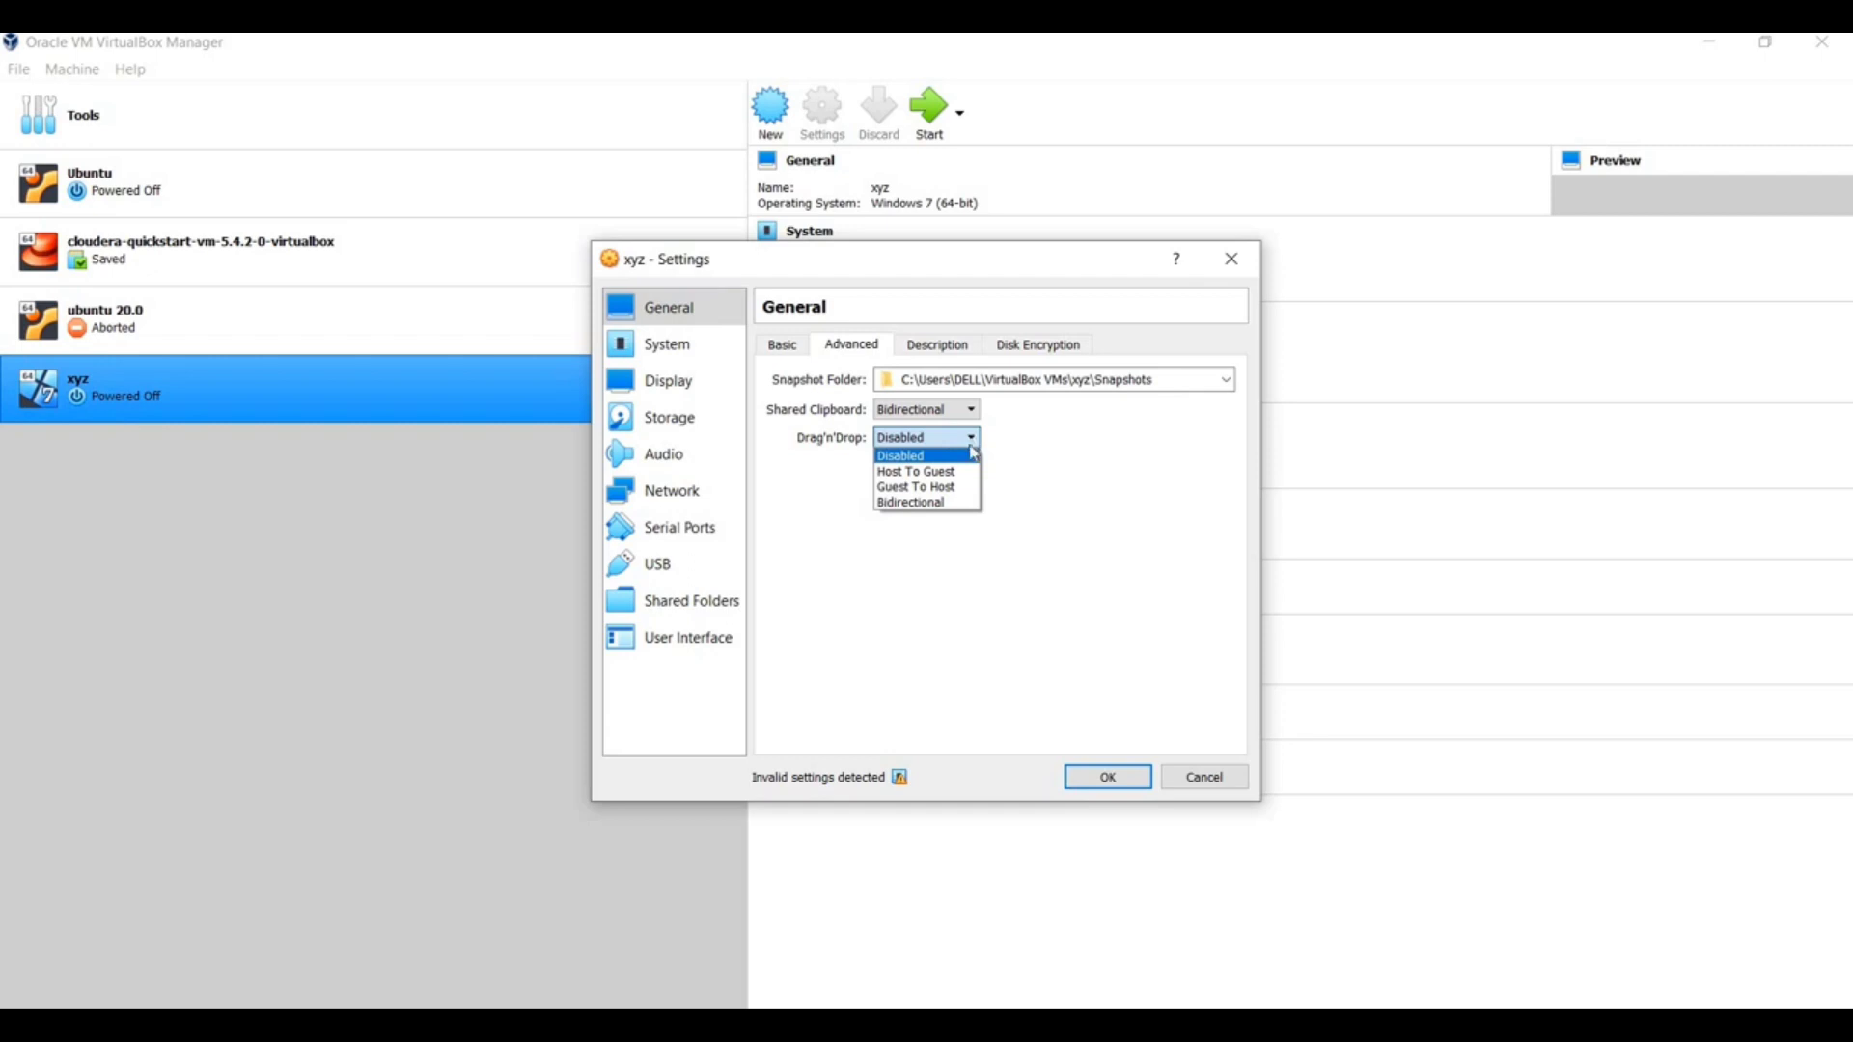
left_click(941, 503)
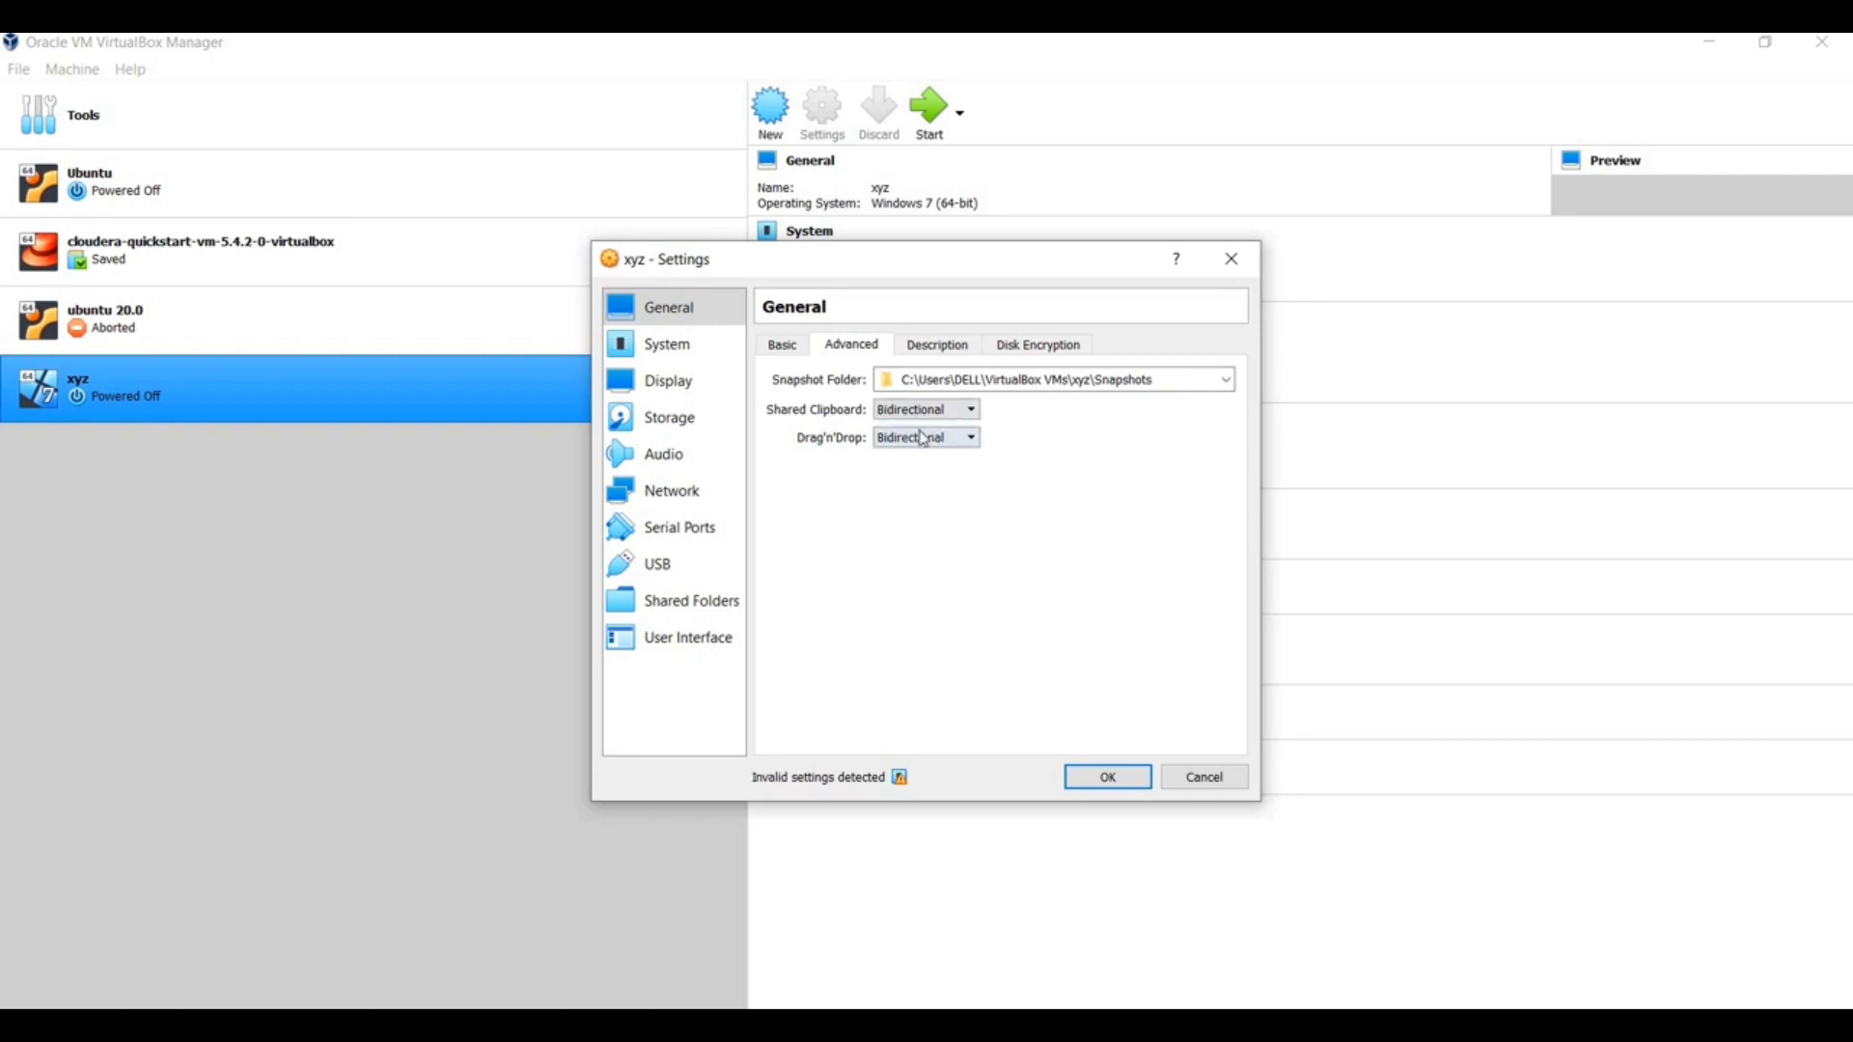
Review the xyz machine's description, disk encryption, motherboard, processor, acceleration and display settings.
left_click(926, 355)
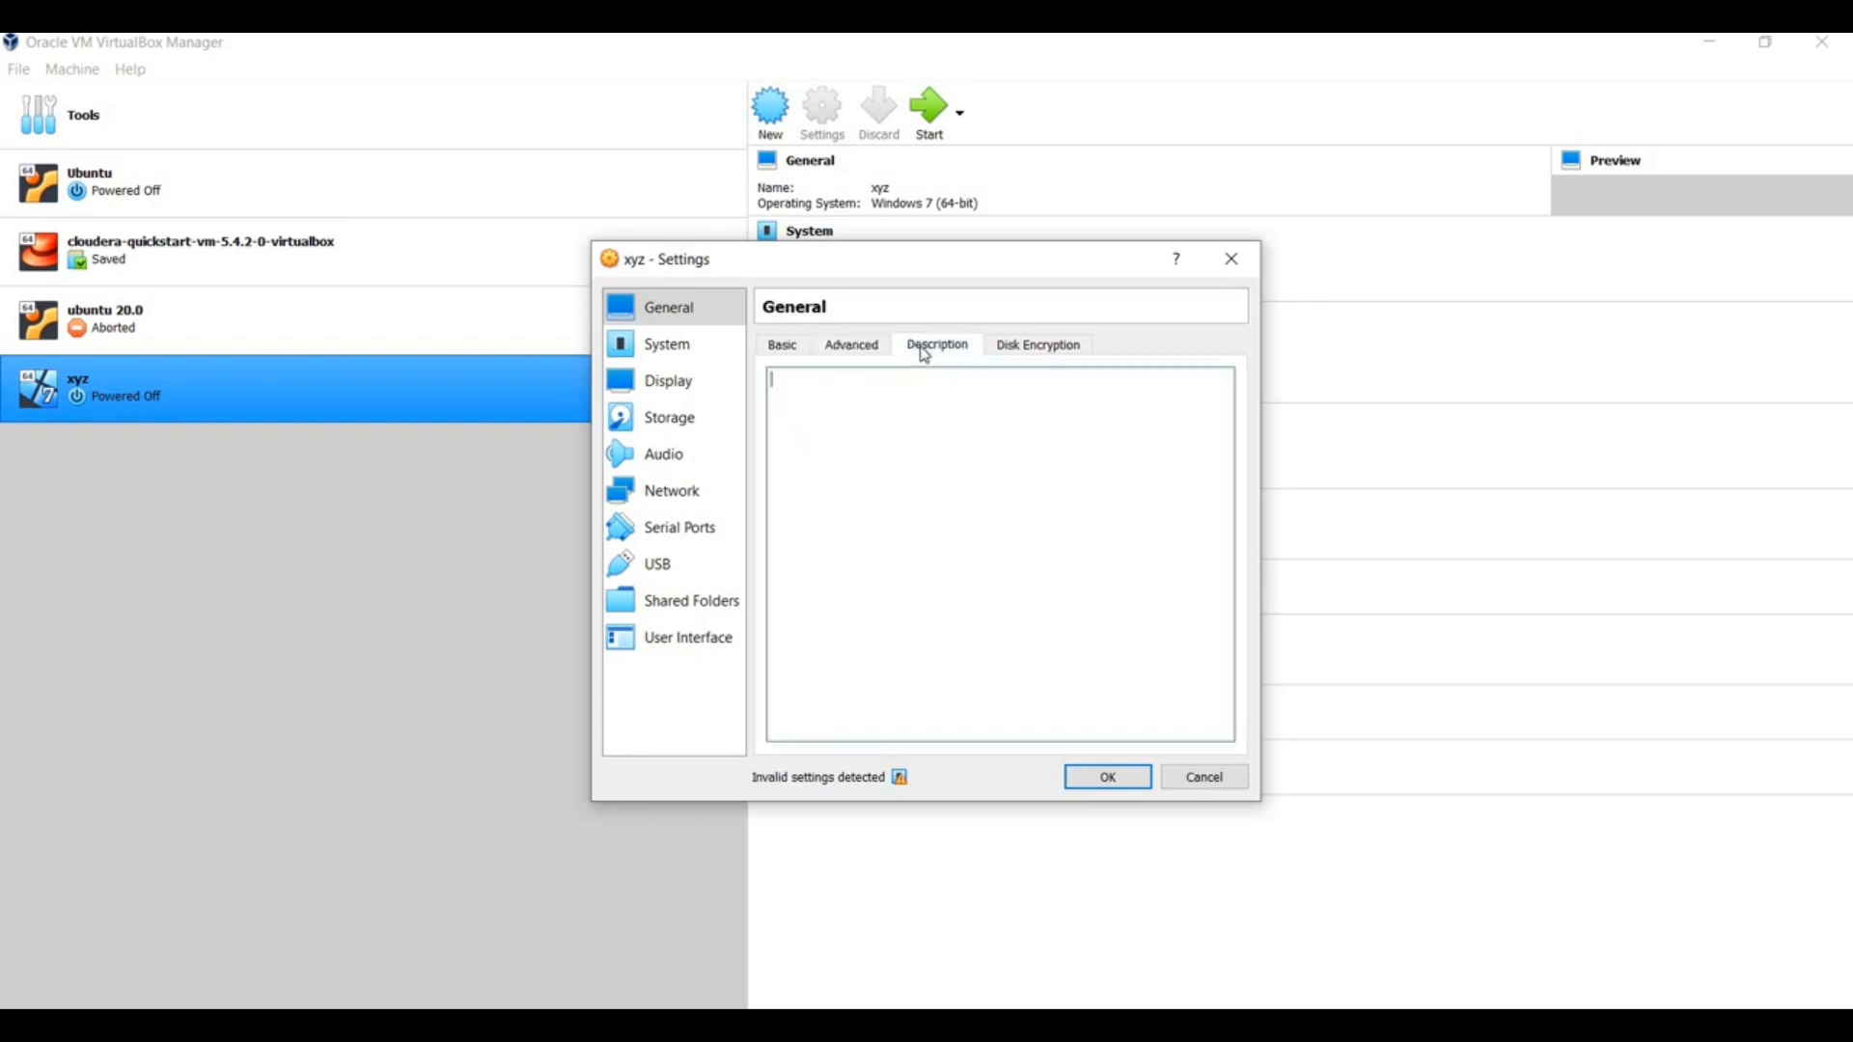
left_click(1023, 356)
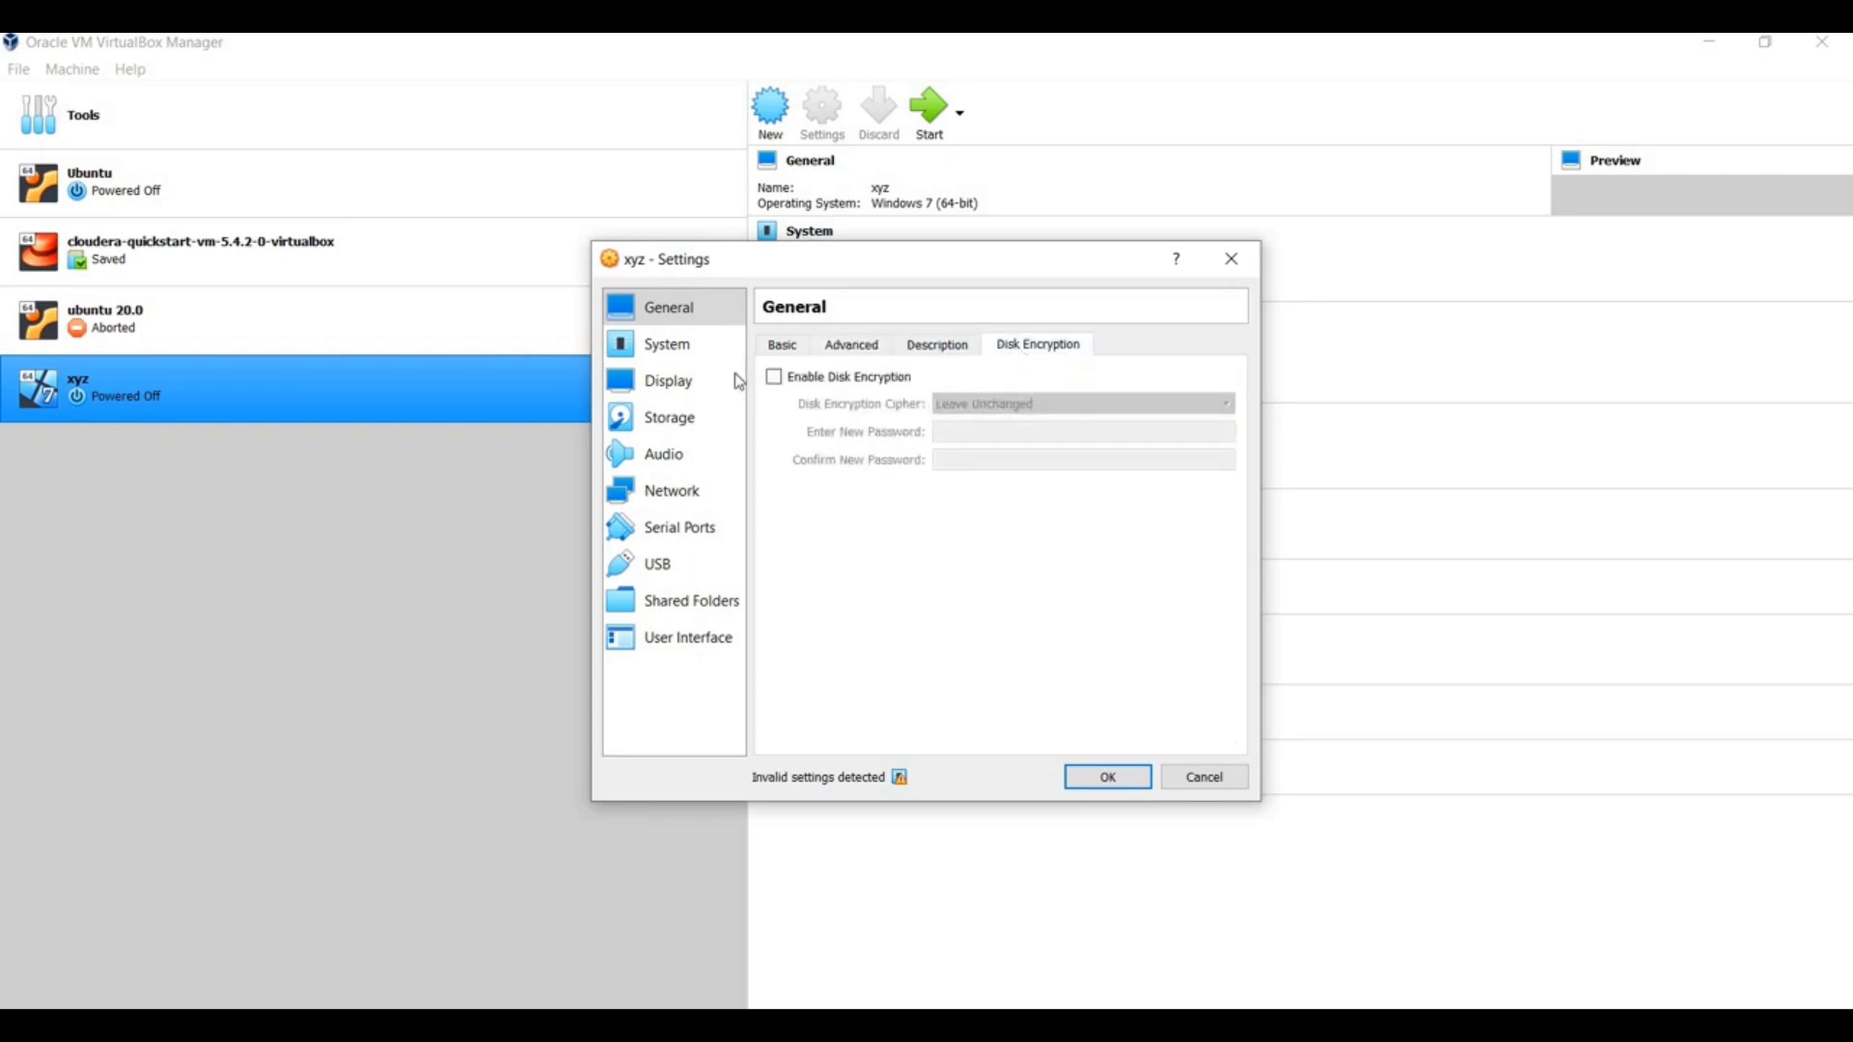
left_click(676, 357)
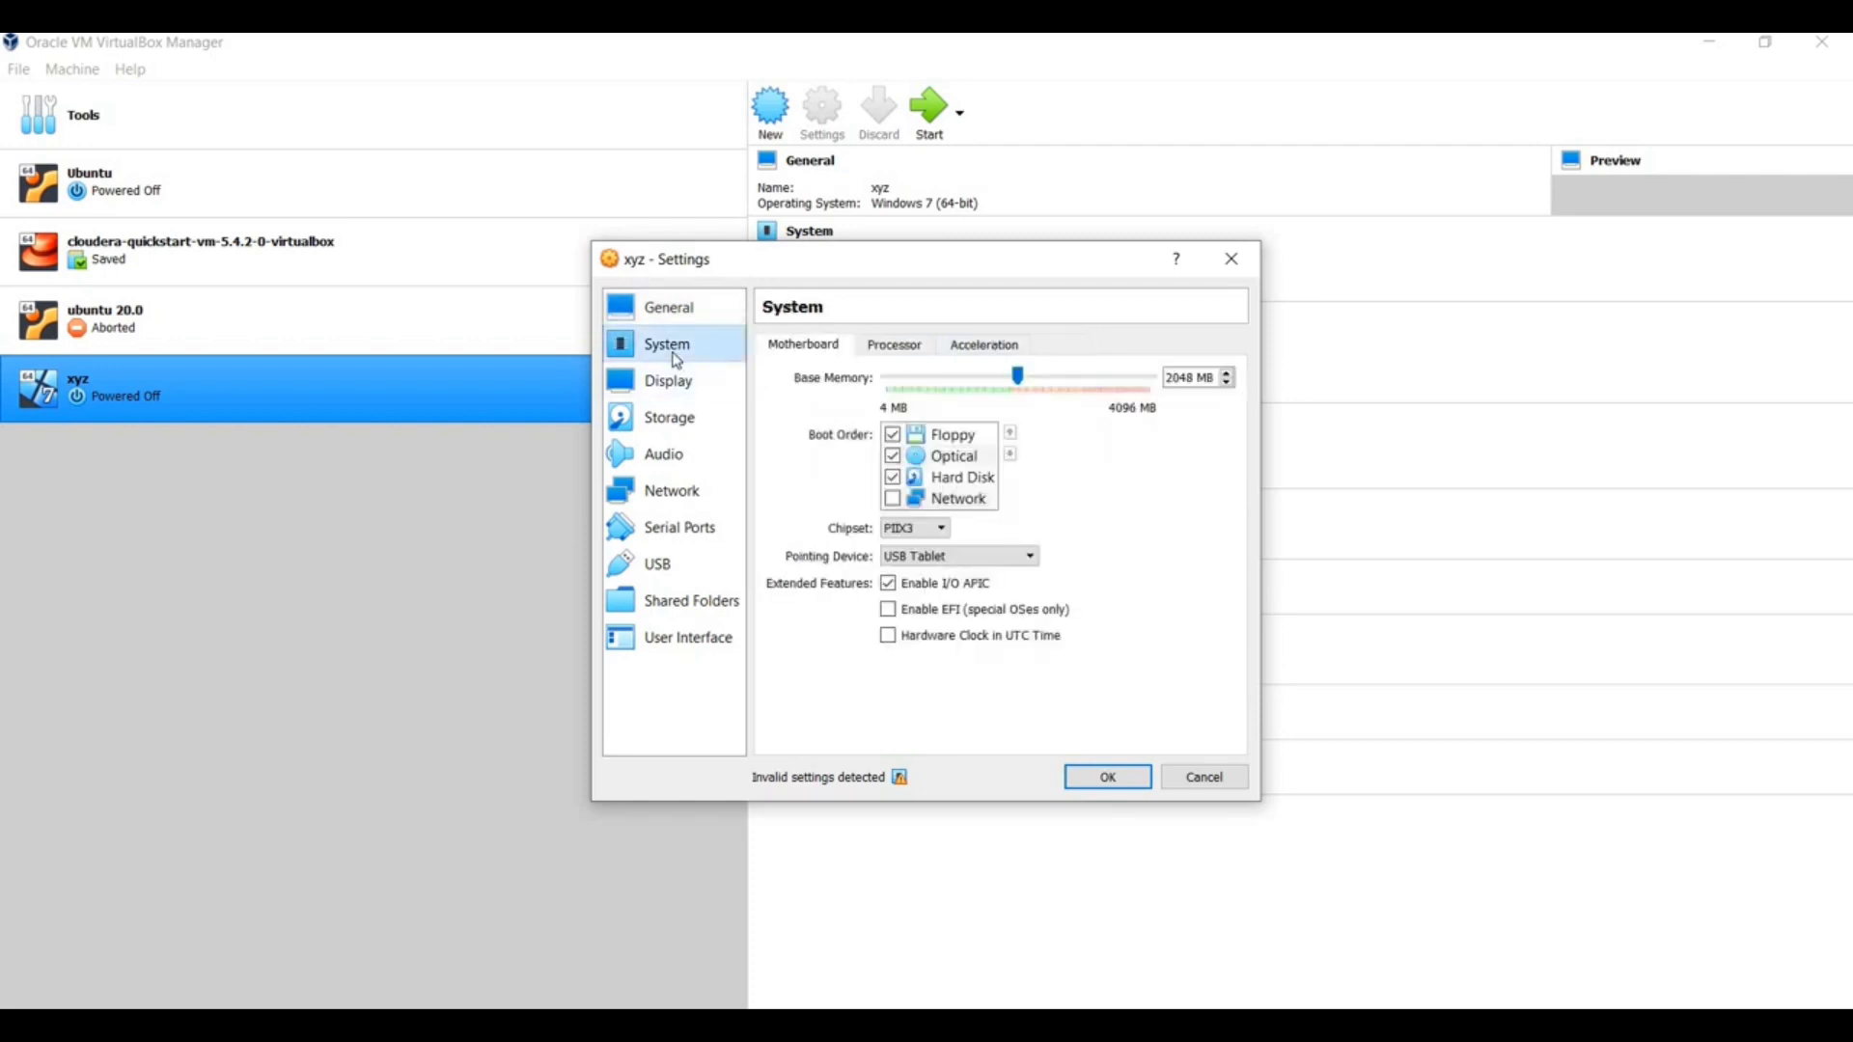
left_click(893, 350)
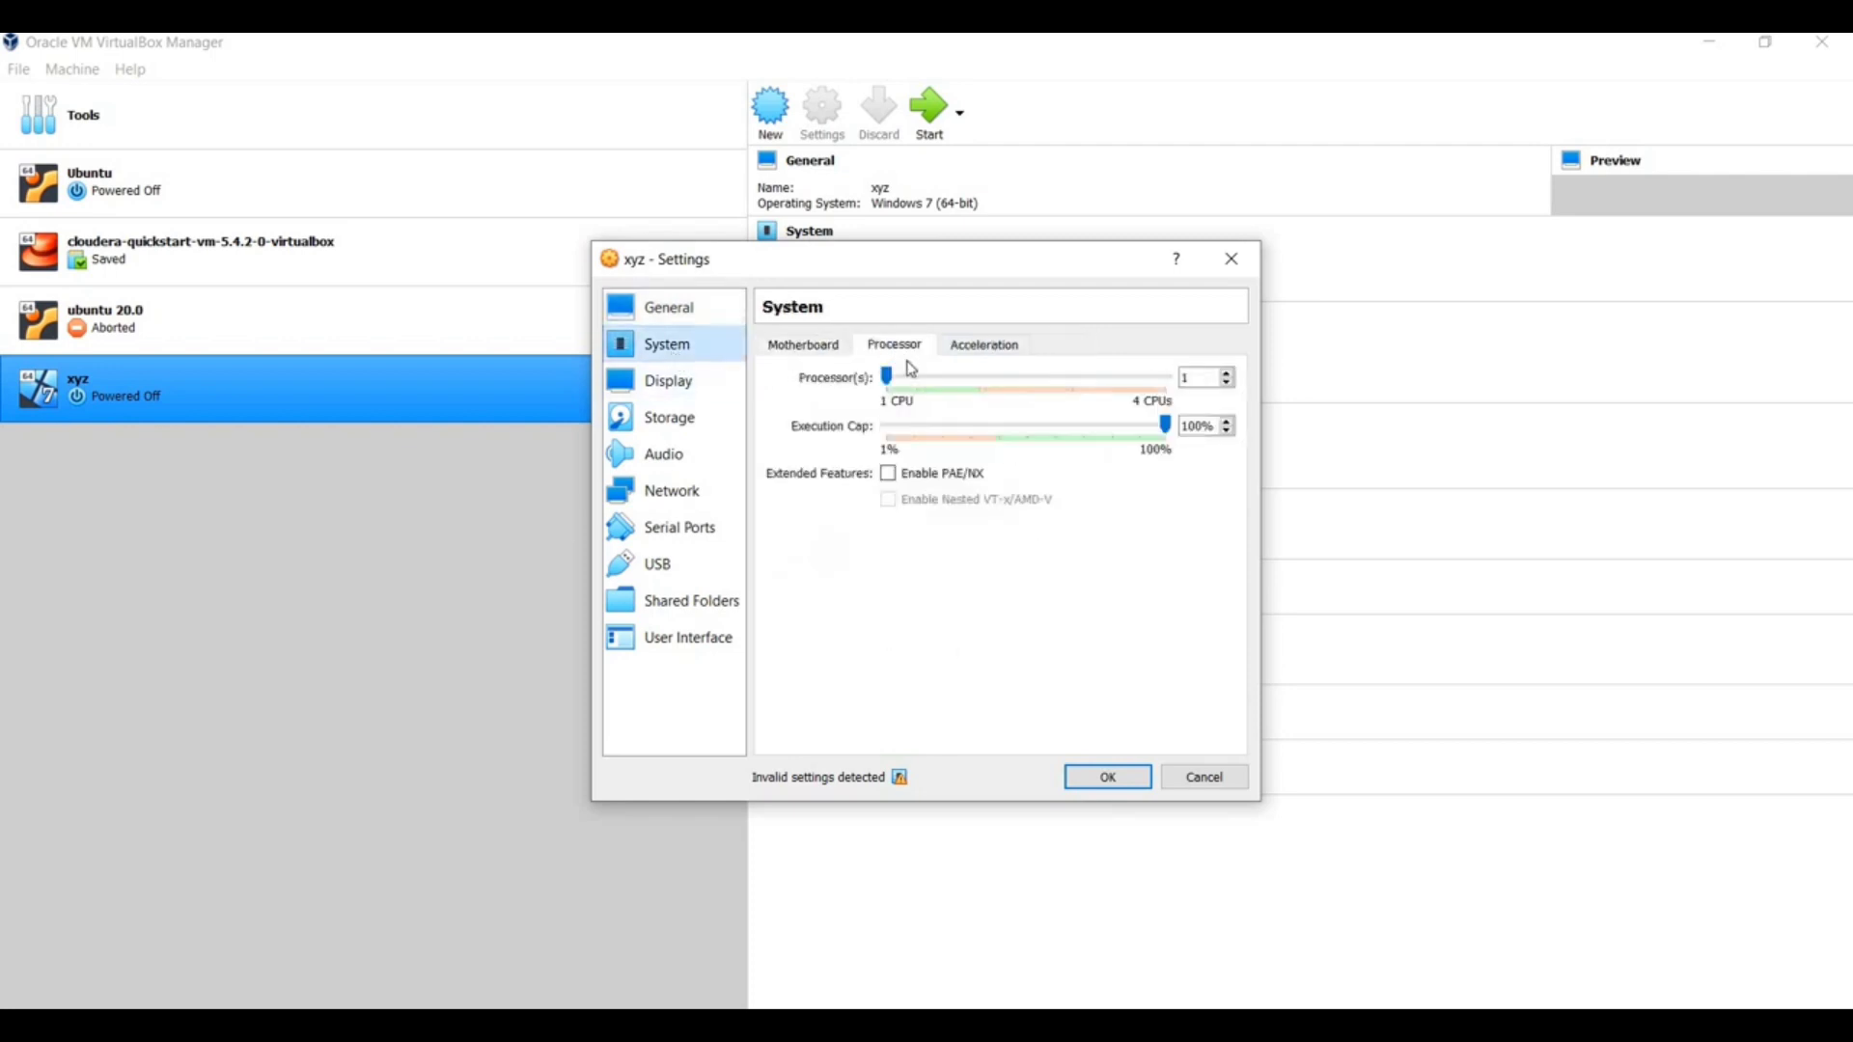
left_click(994, 391)
left_click(989, 349)
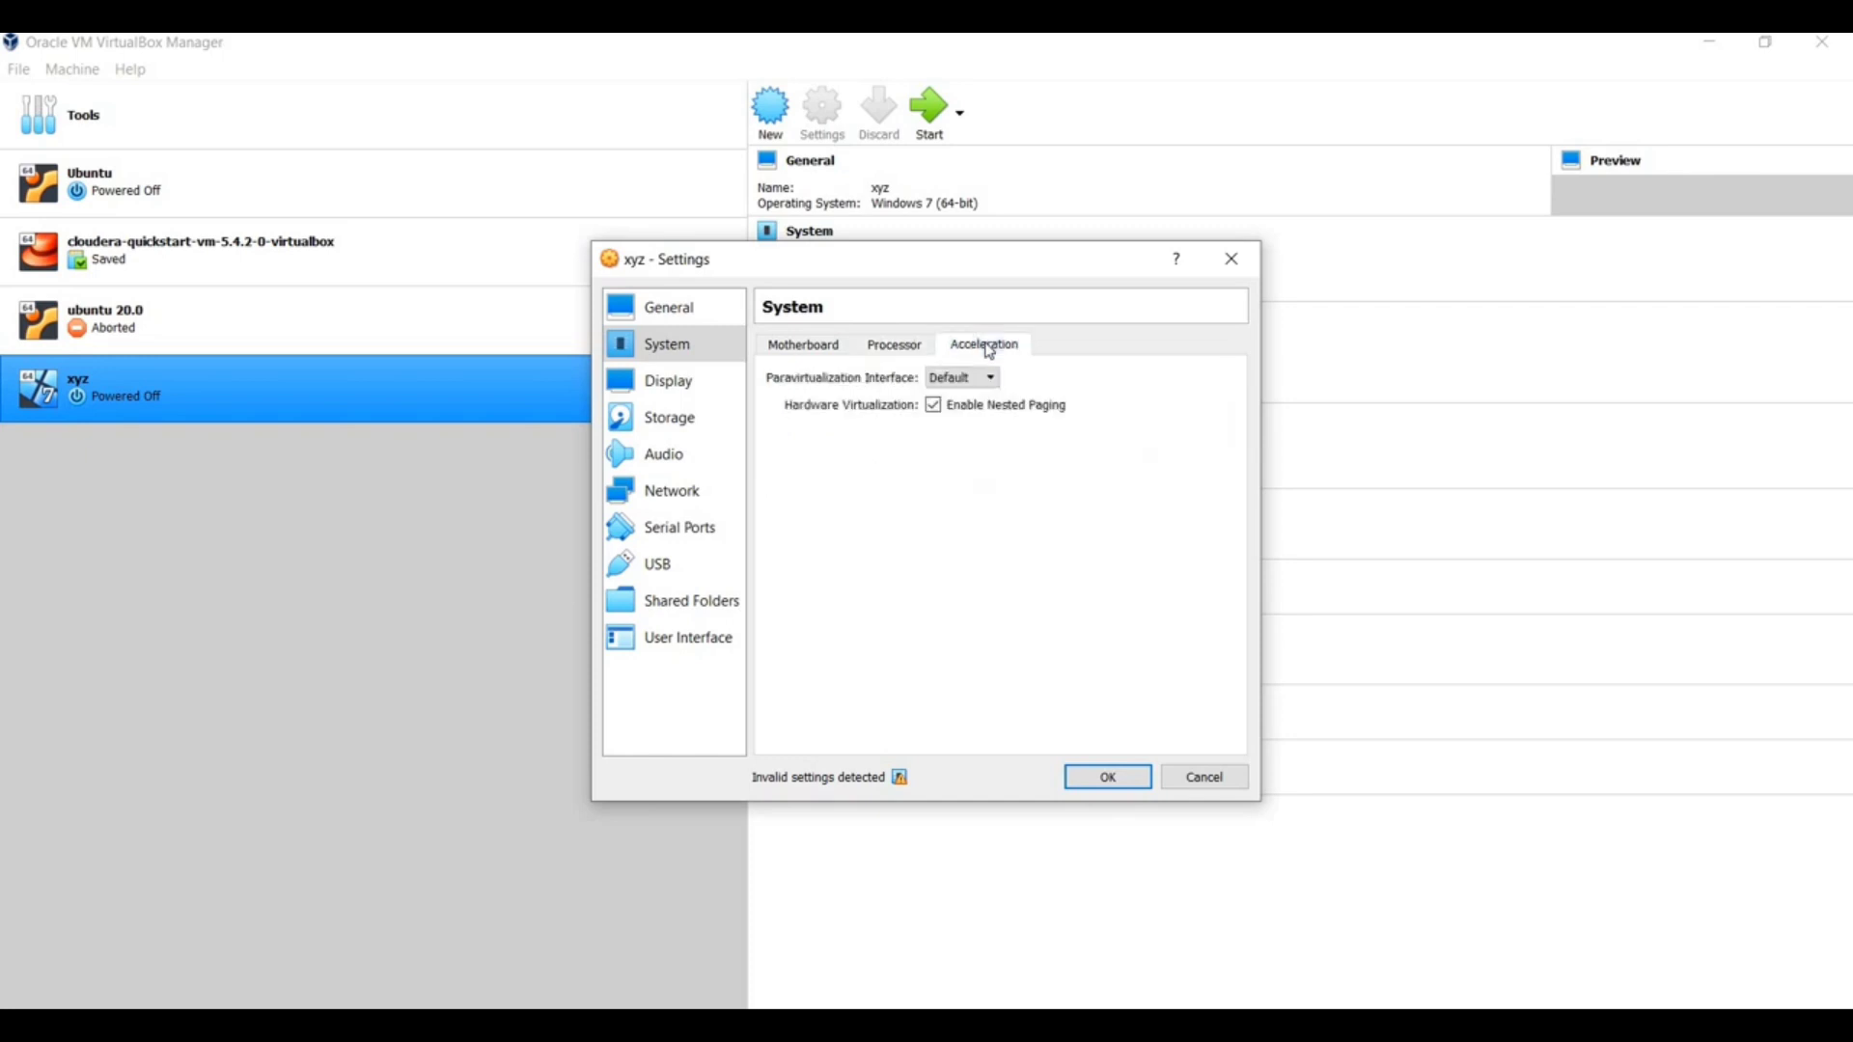
left_click(688, 391)
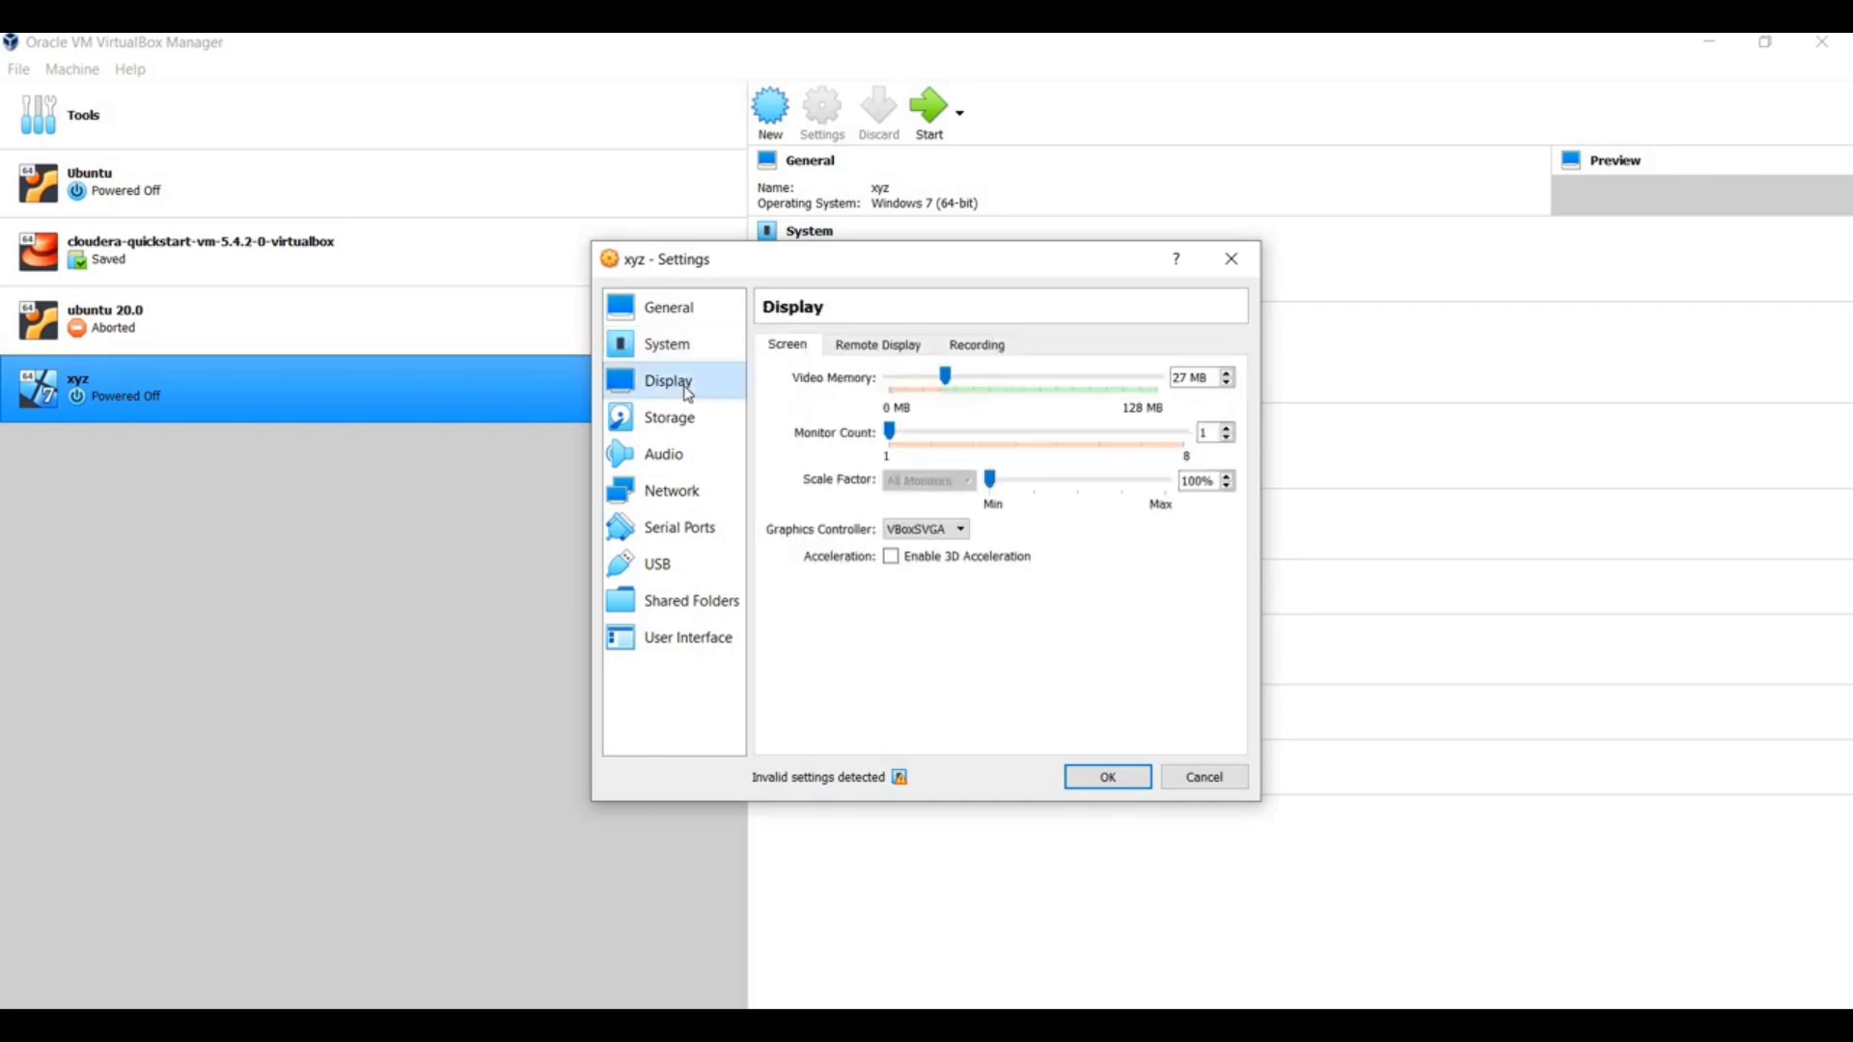
Load the ubuntu-20.04.3-desktop-amd64 disc image from Downloads into the xyz machine's empty optical drive and close the settings without saving.
left_click(696, 434)
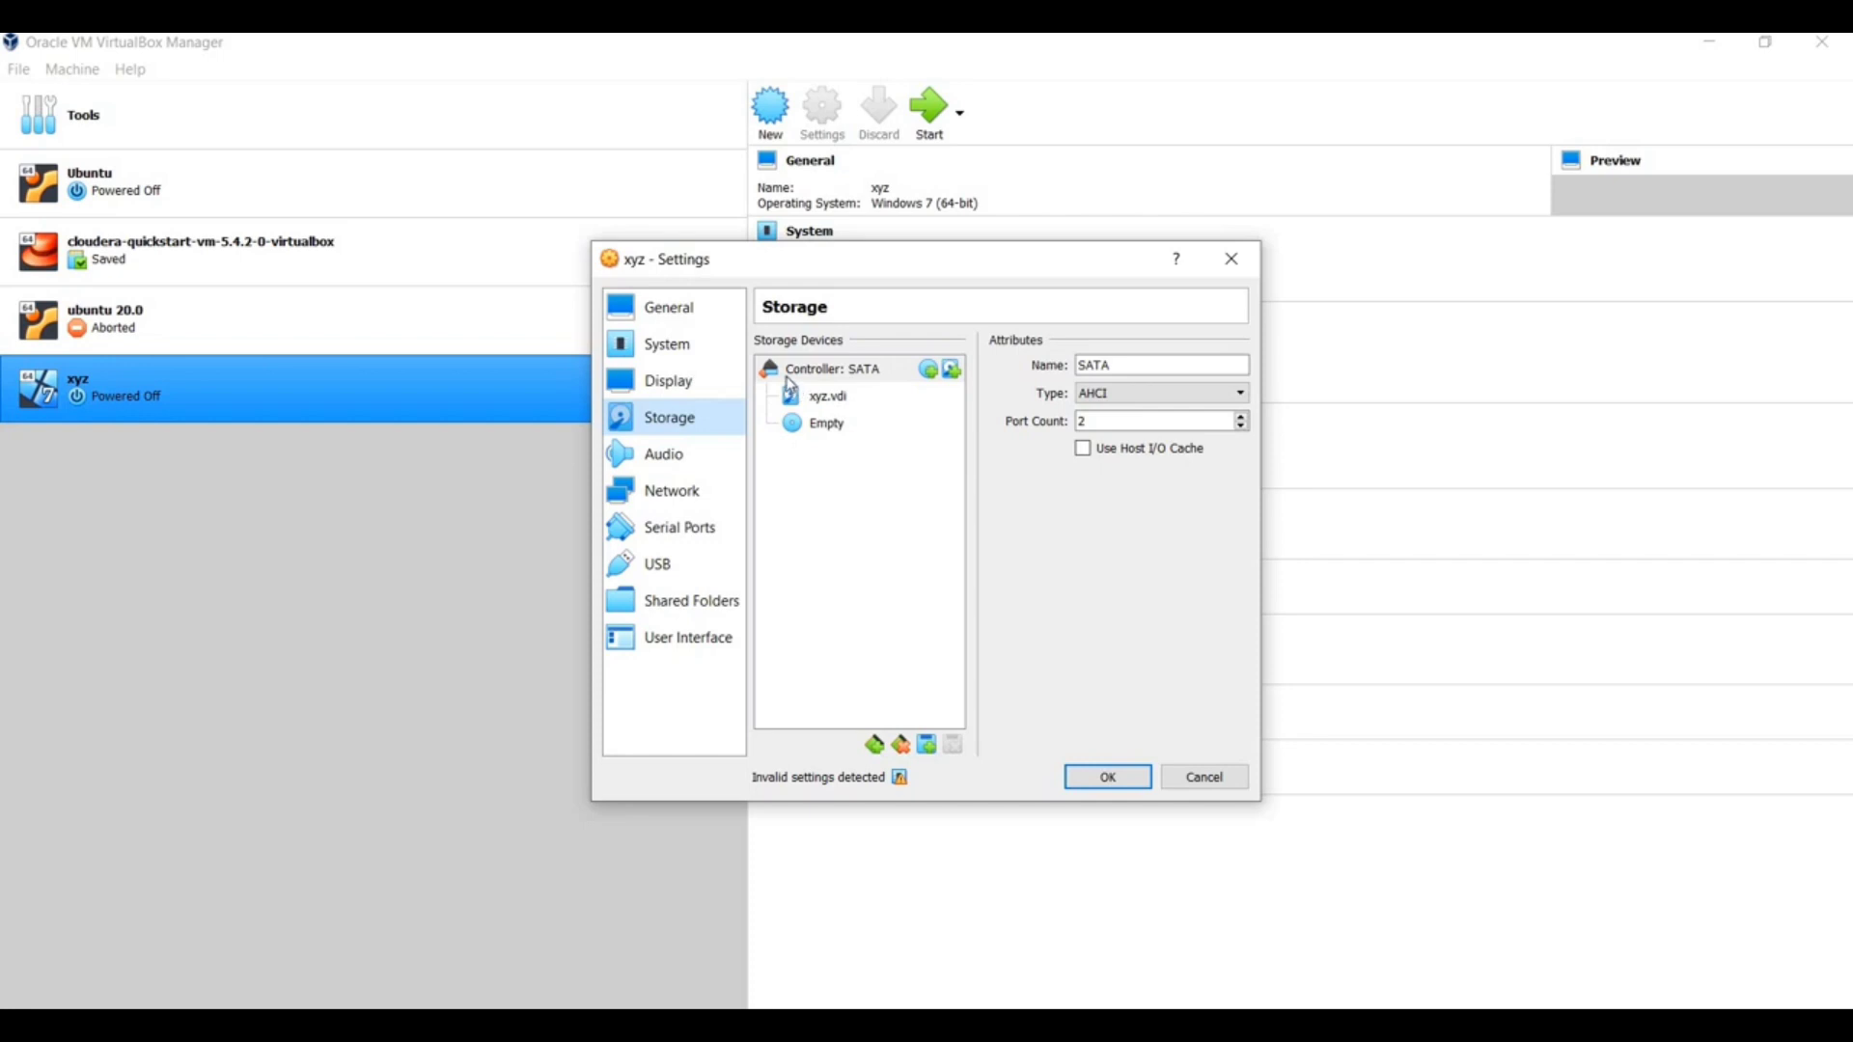
left_click(826, 425)
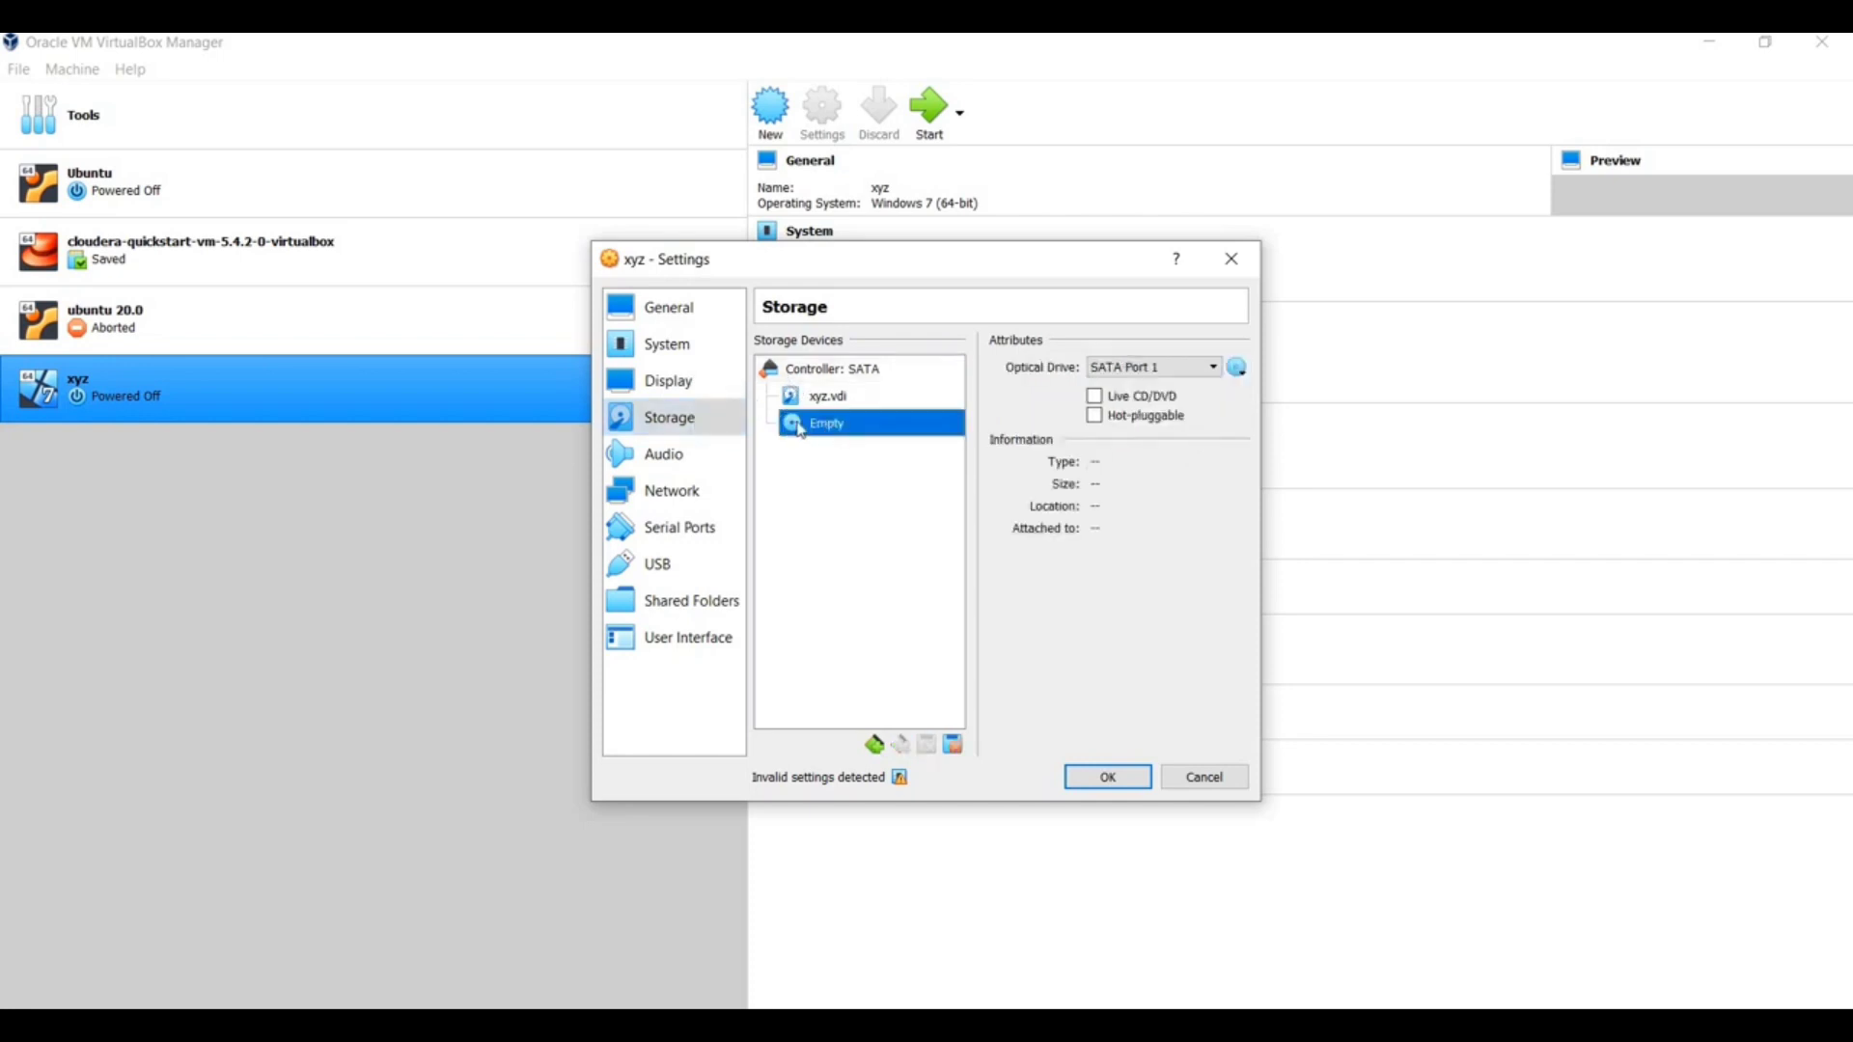
left_click(1239, 376)
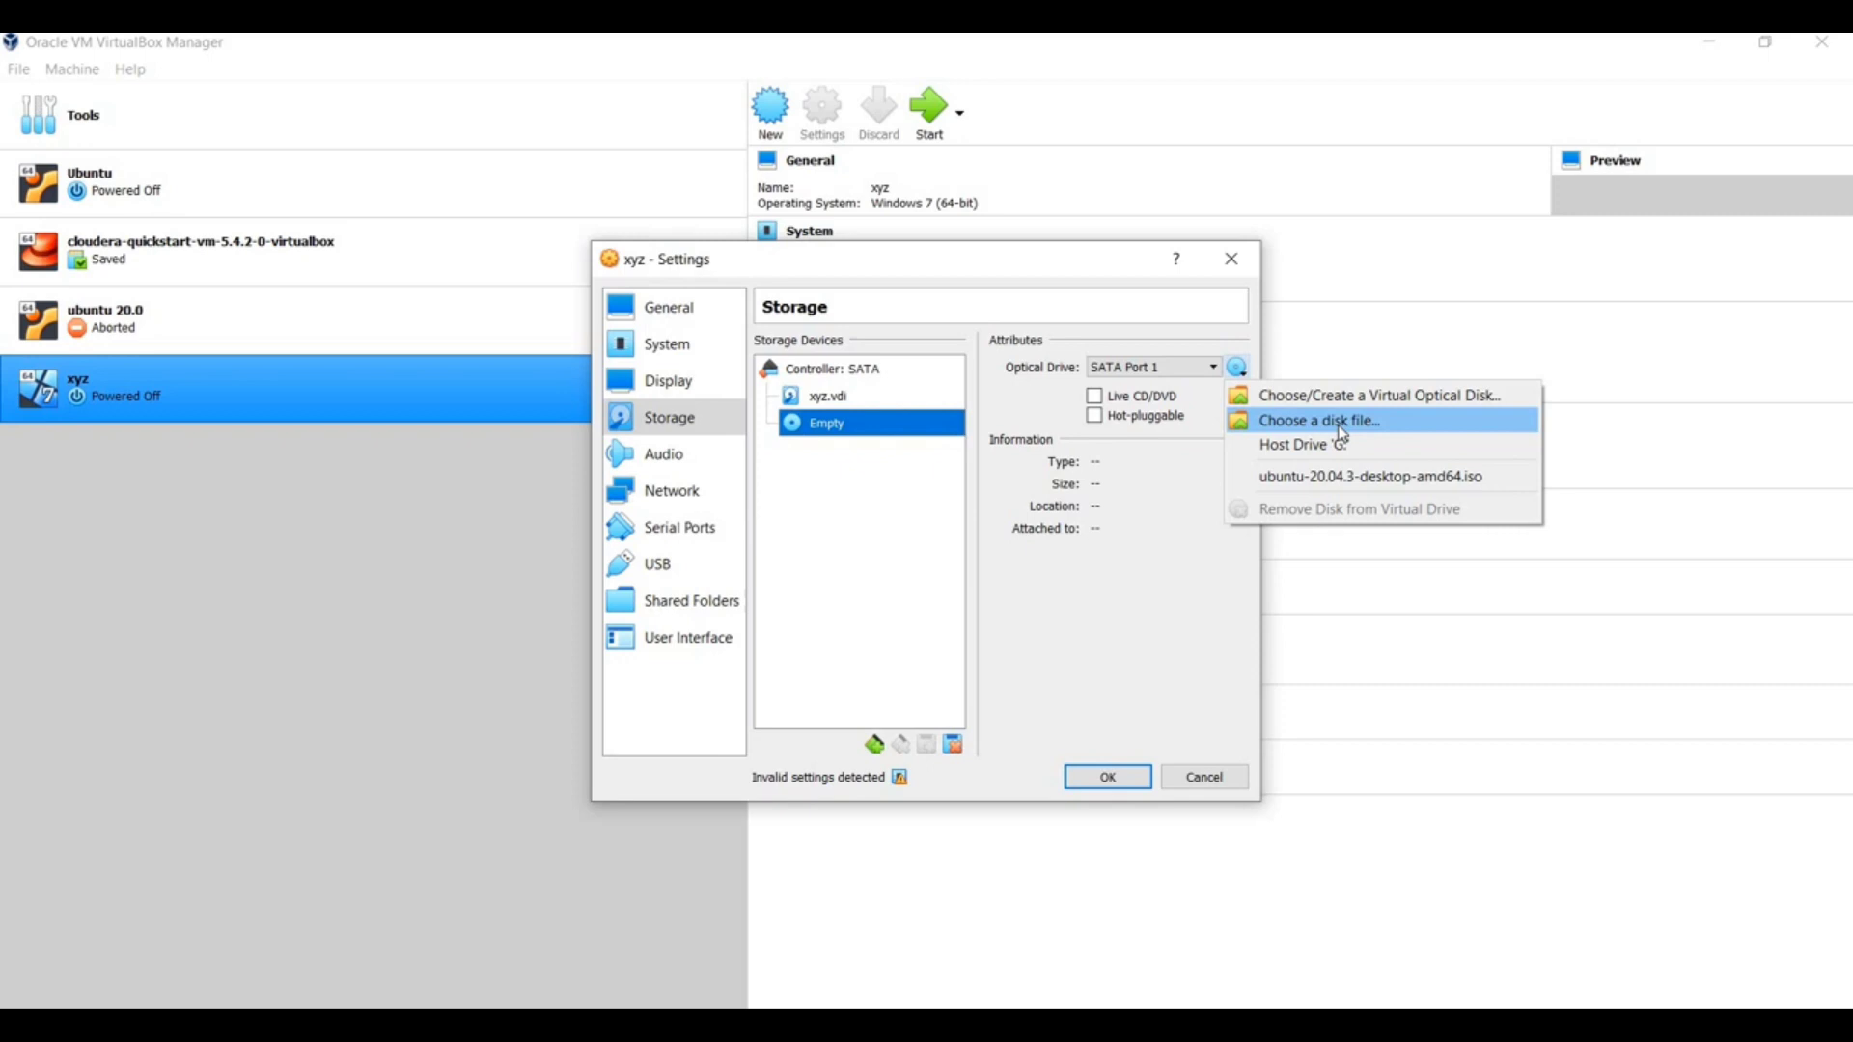
left_click(1340, 426)
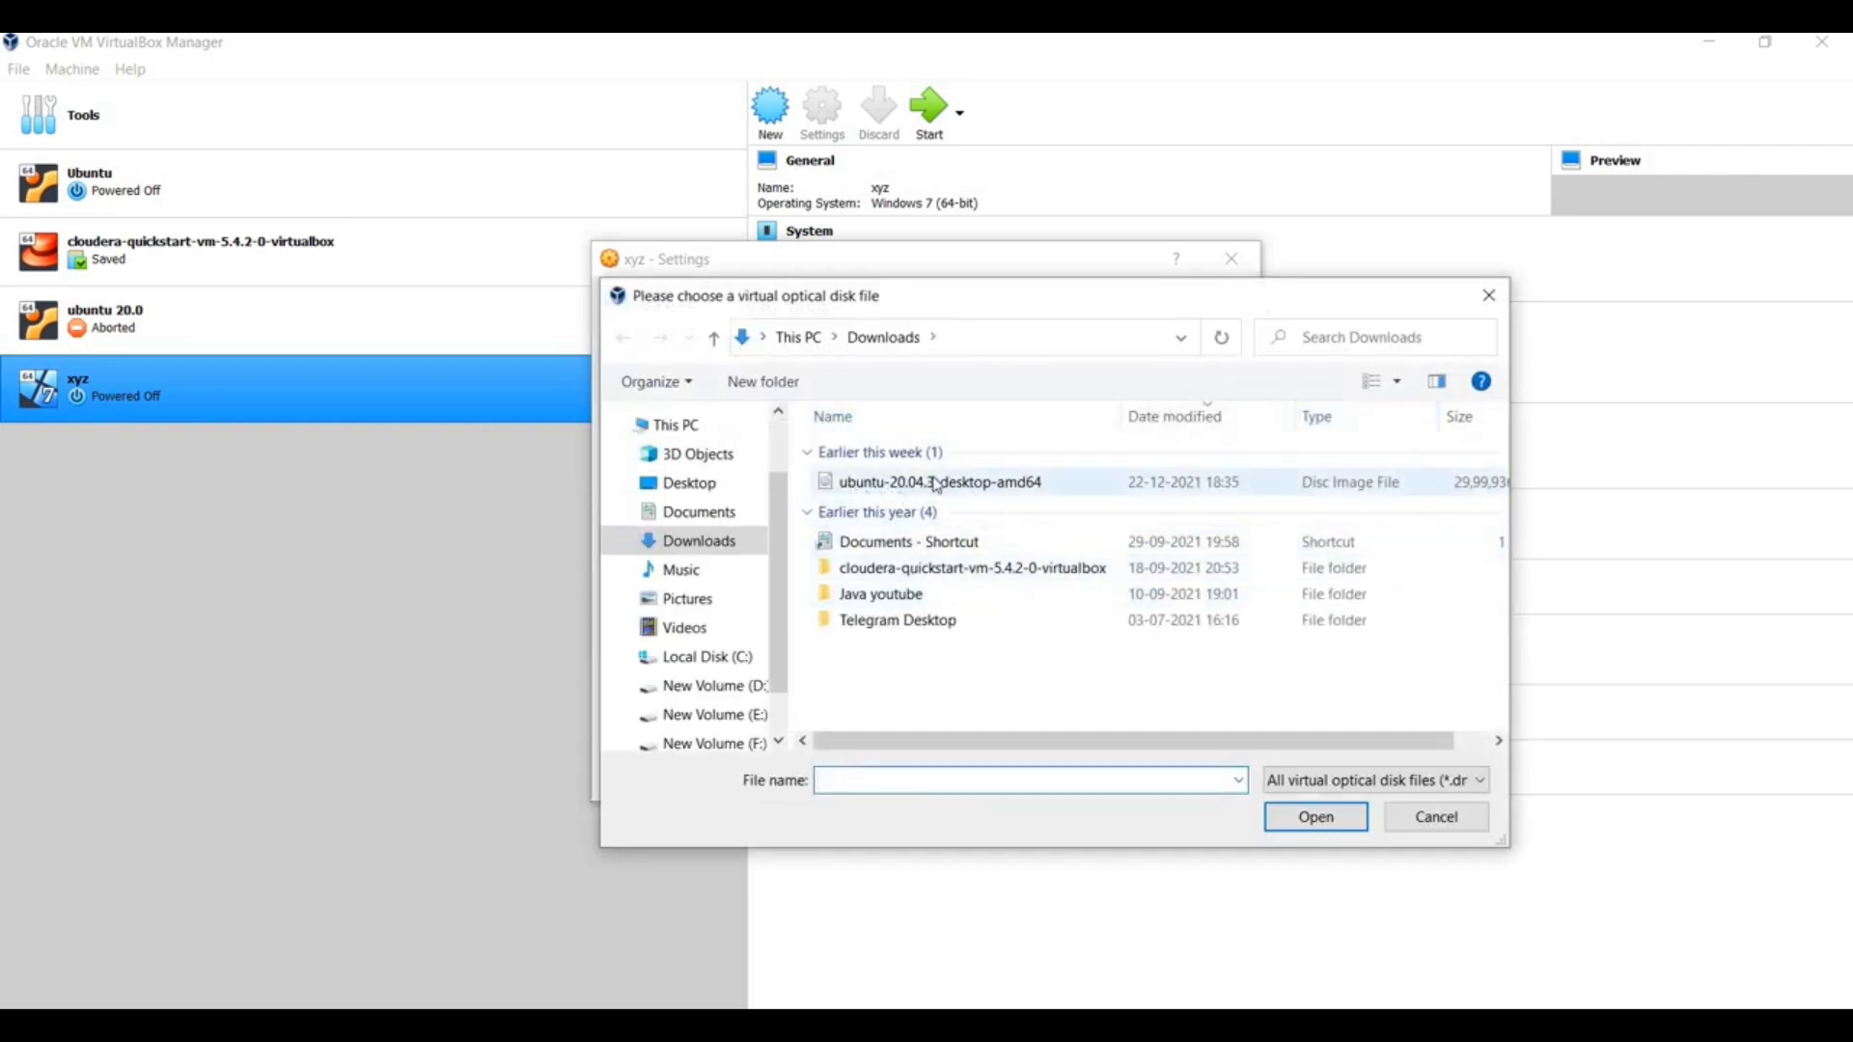
double_click(950, 483)
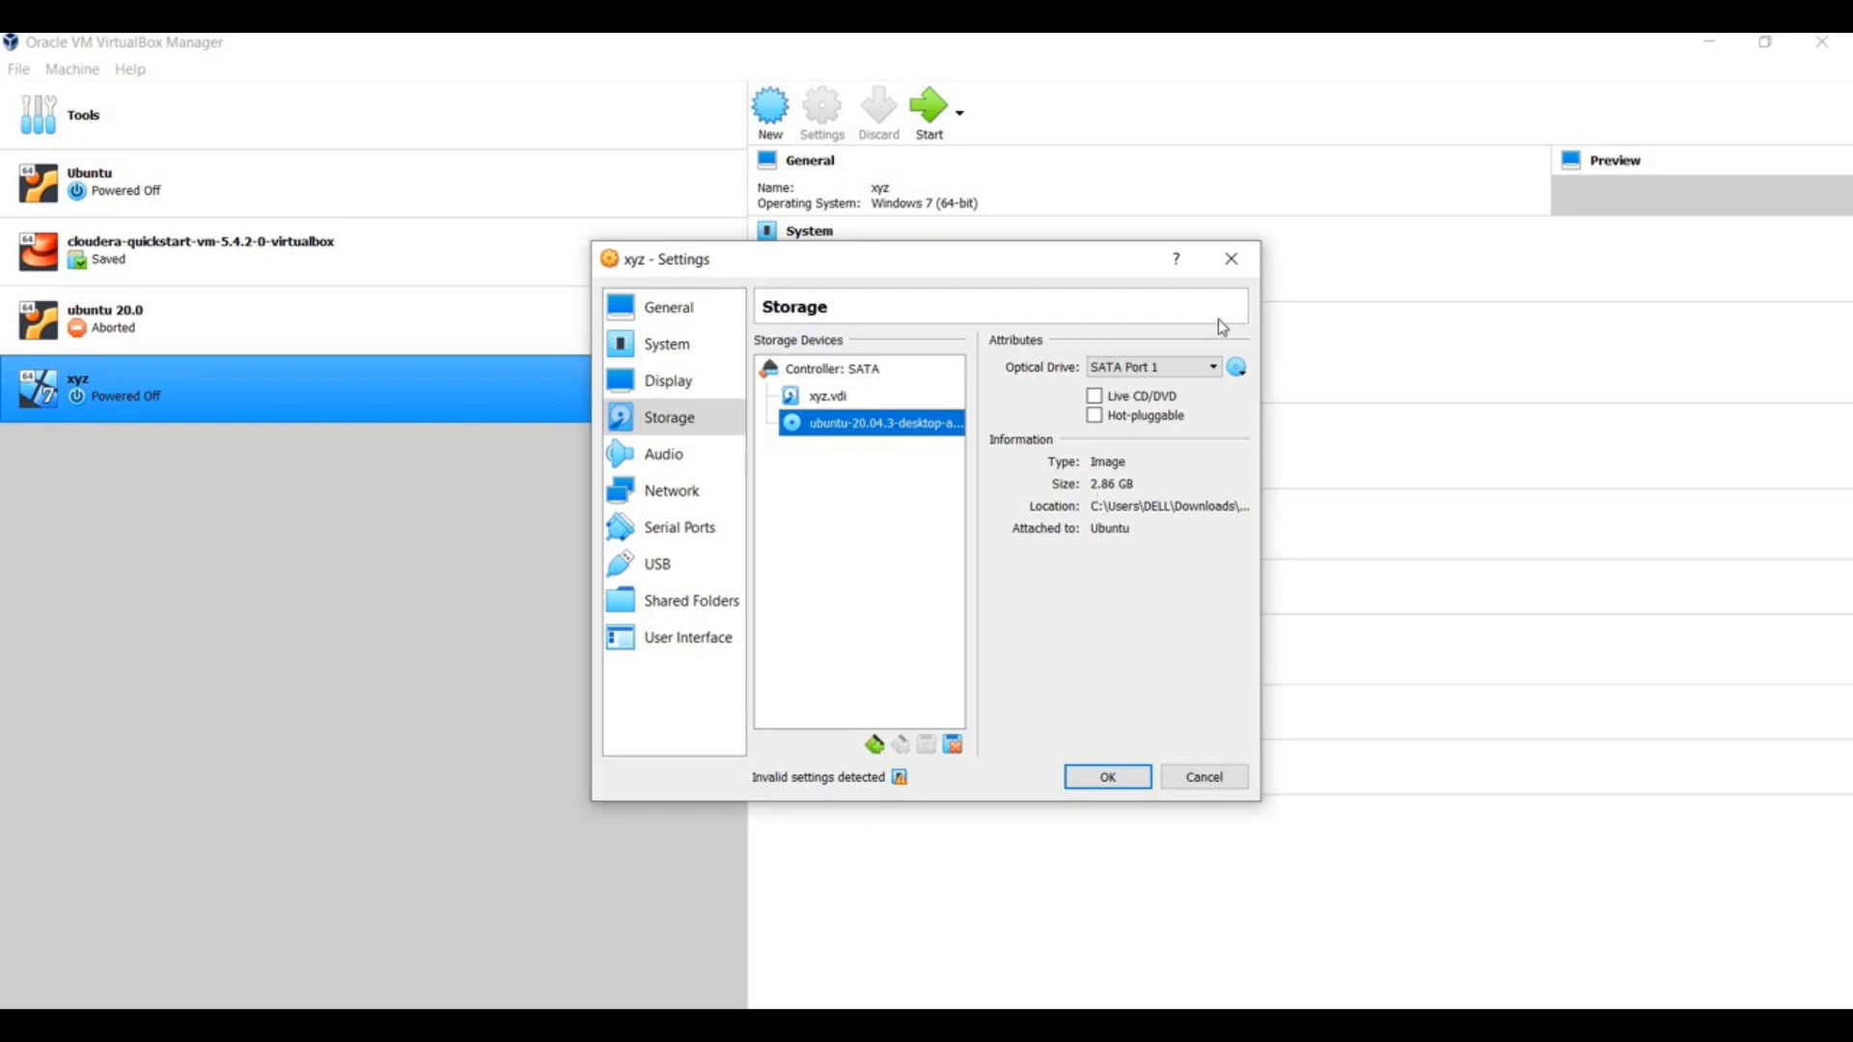
left_click(1232, 261)
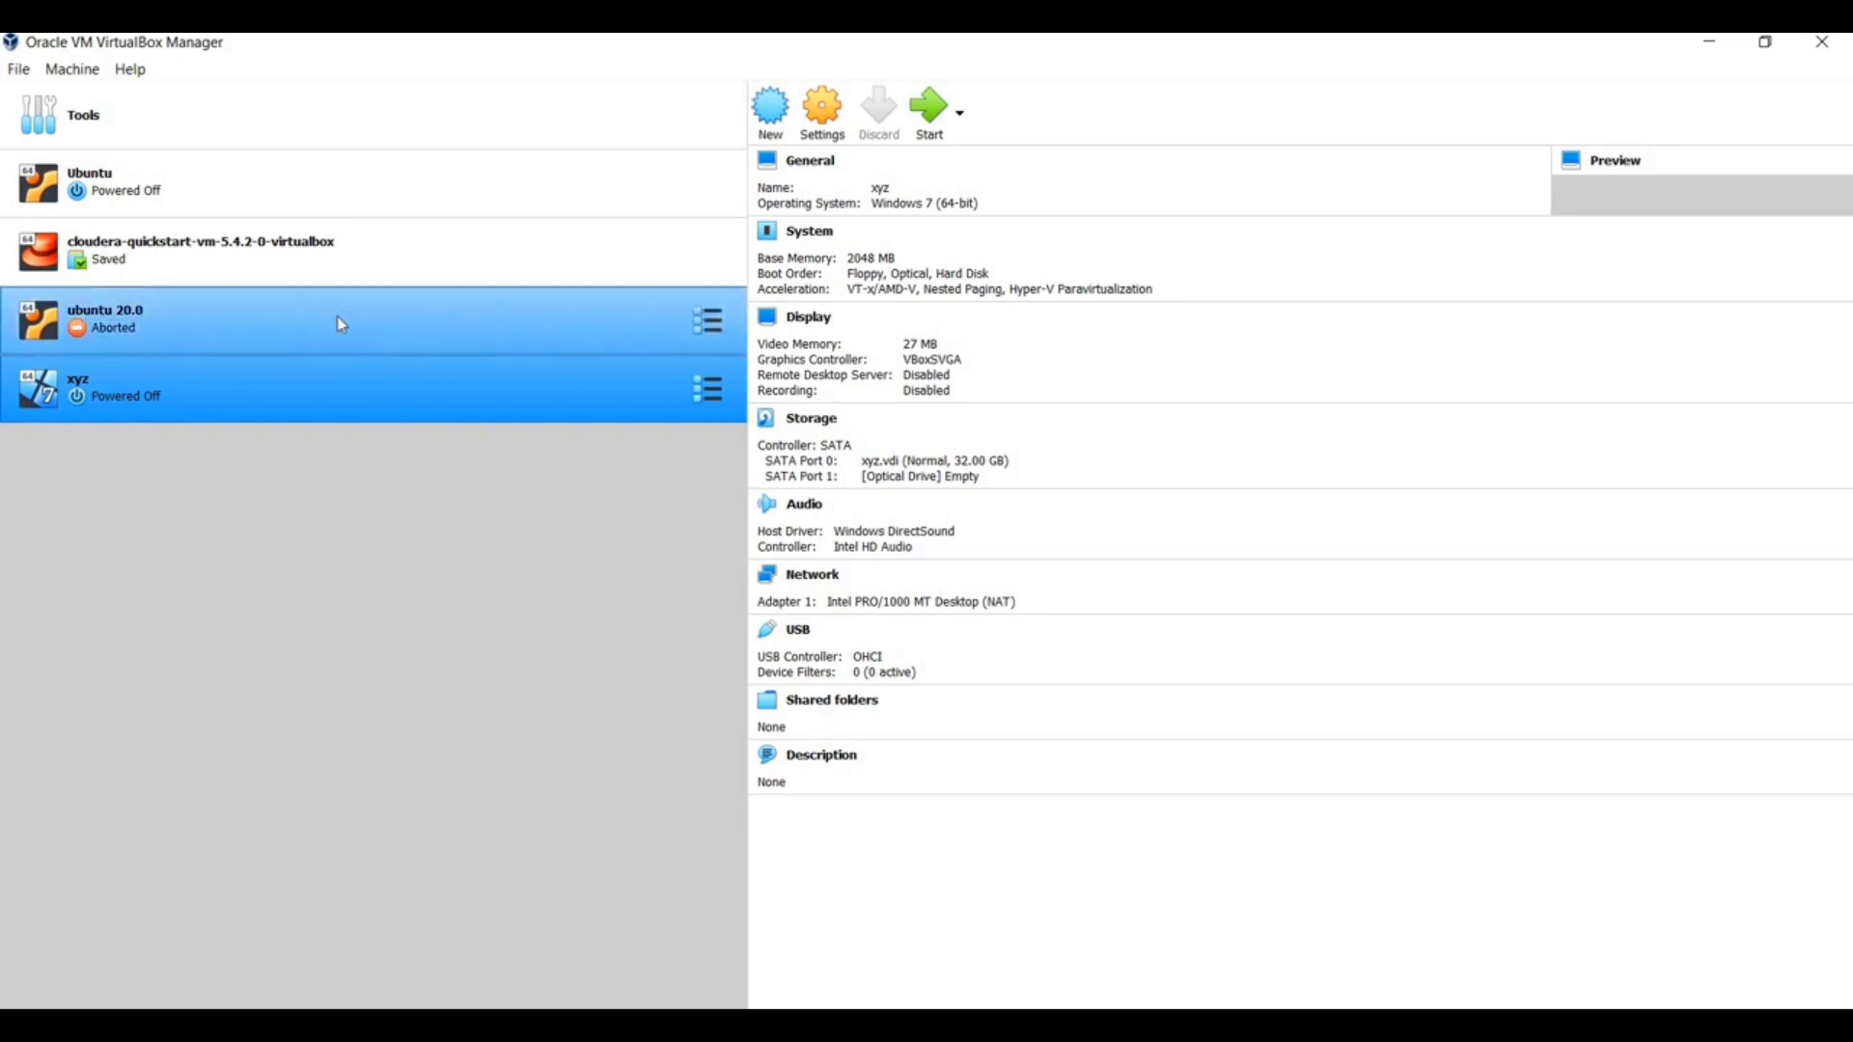
Start the ubuntu 20.0 virtual machine and sign in to the tutor account with the account password.
left_click(342, 325)
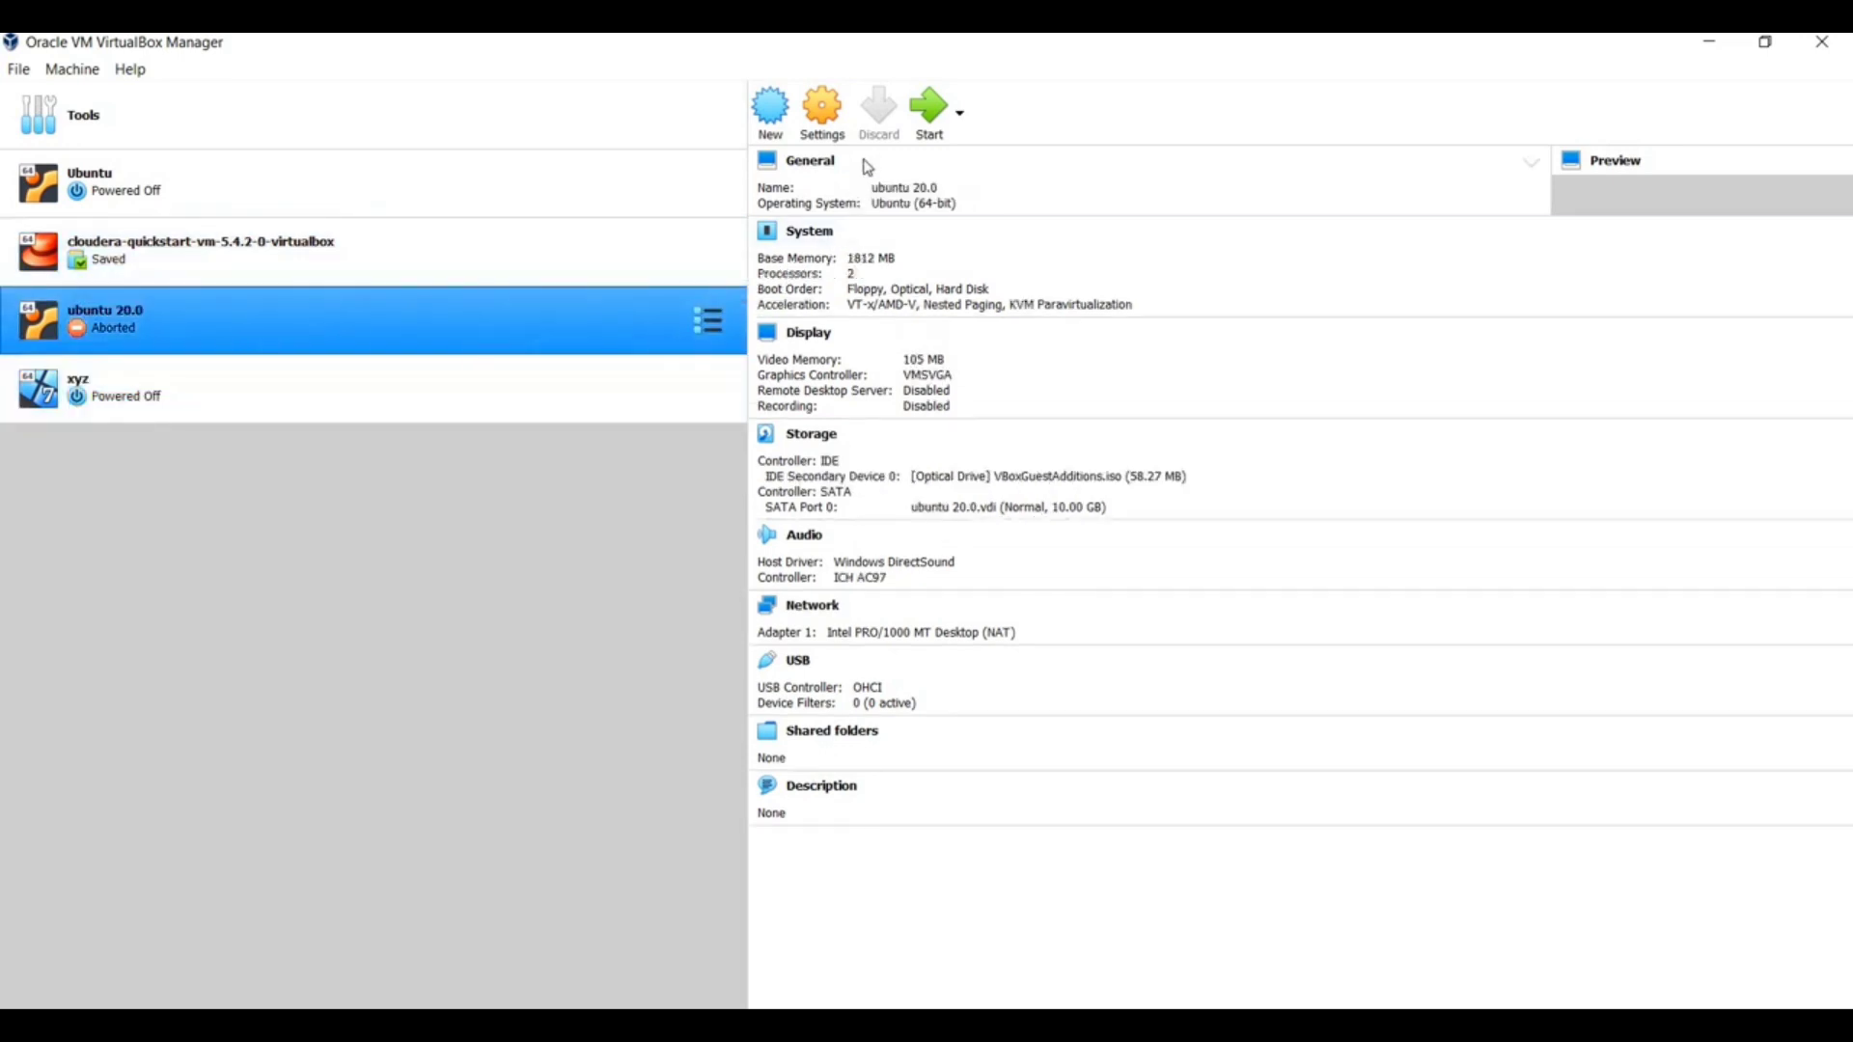
left_click(935, 117)
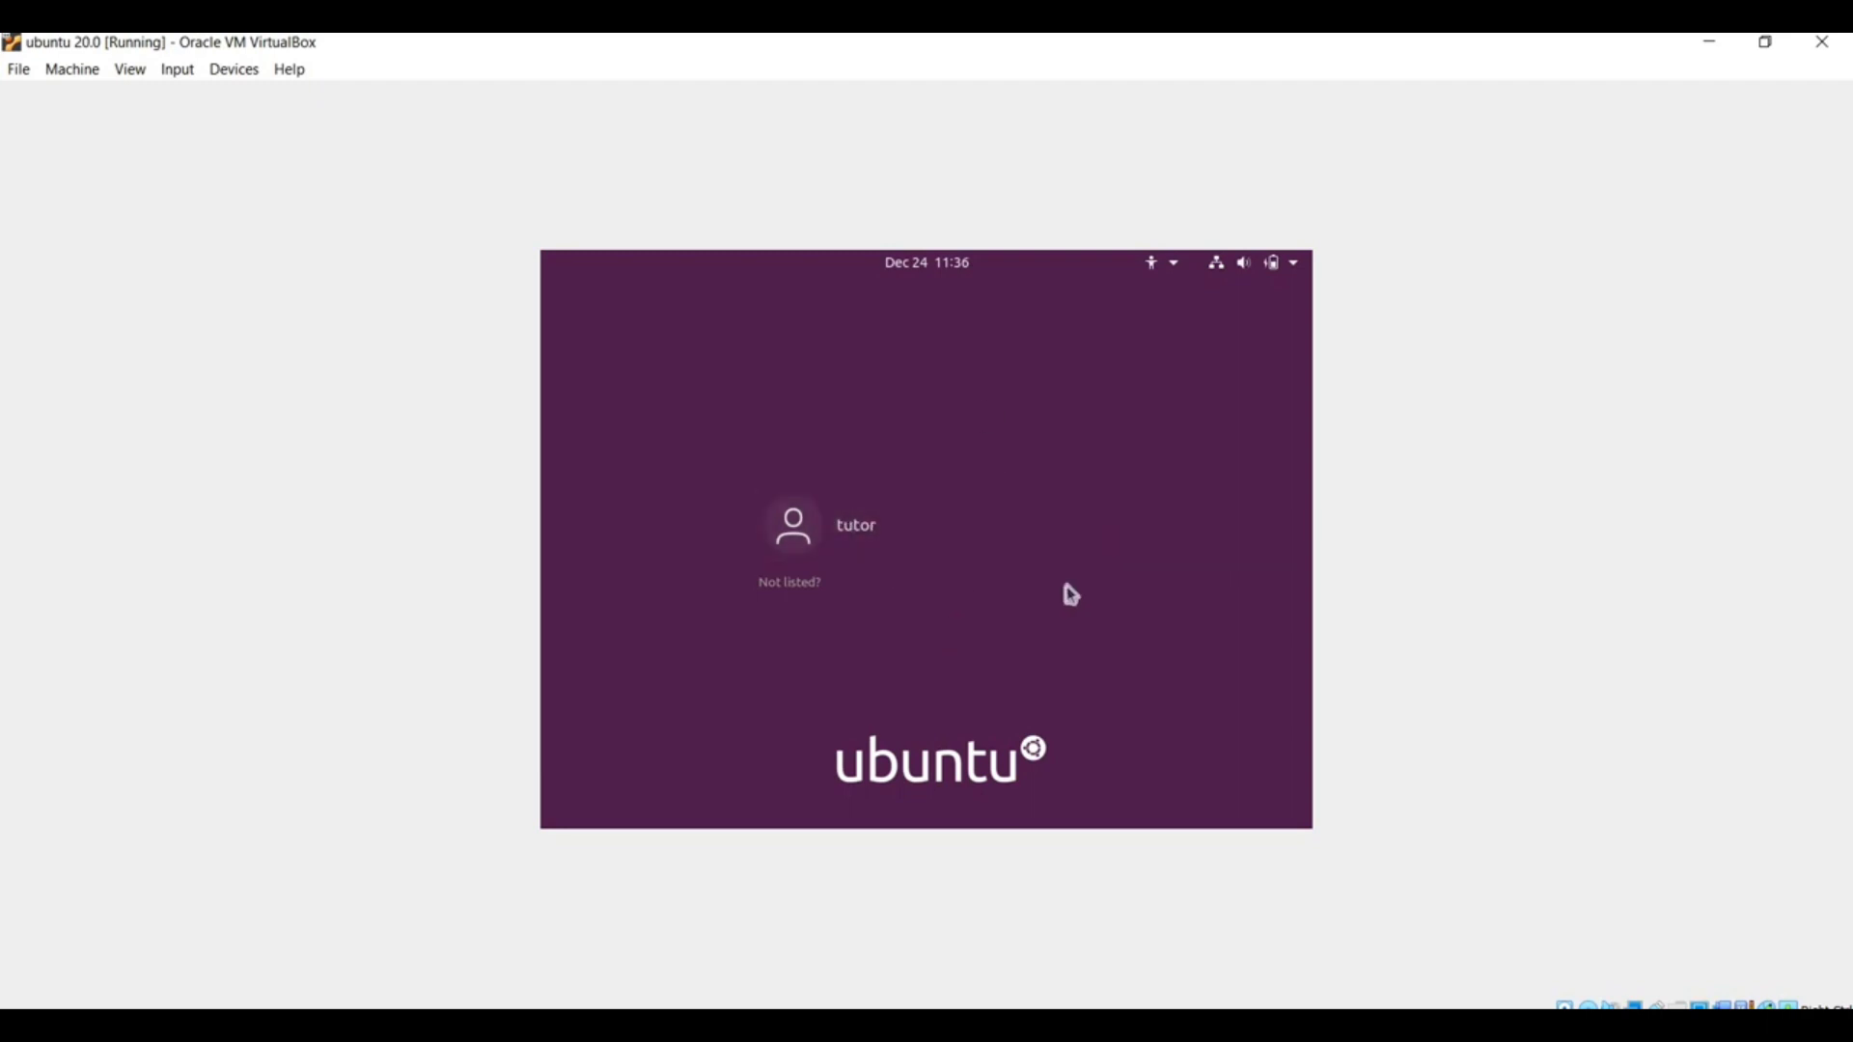
left_click(863, 531)
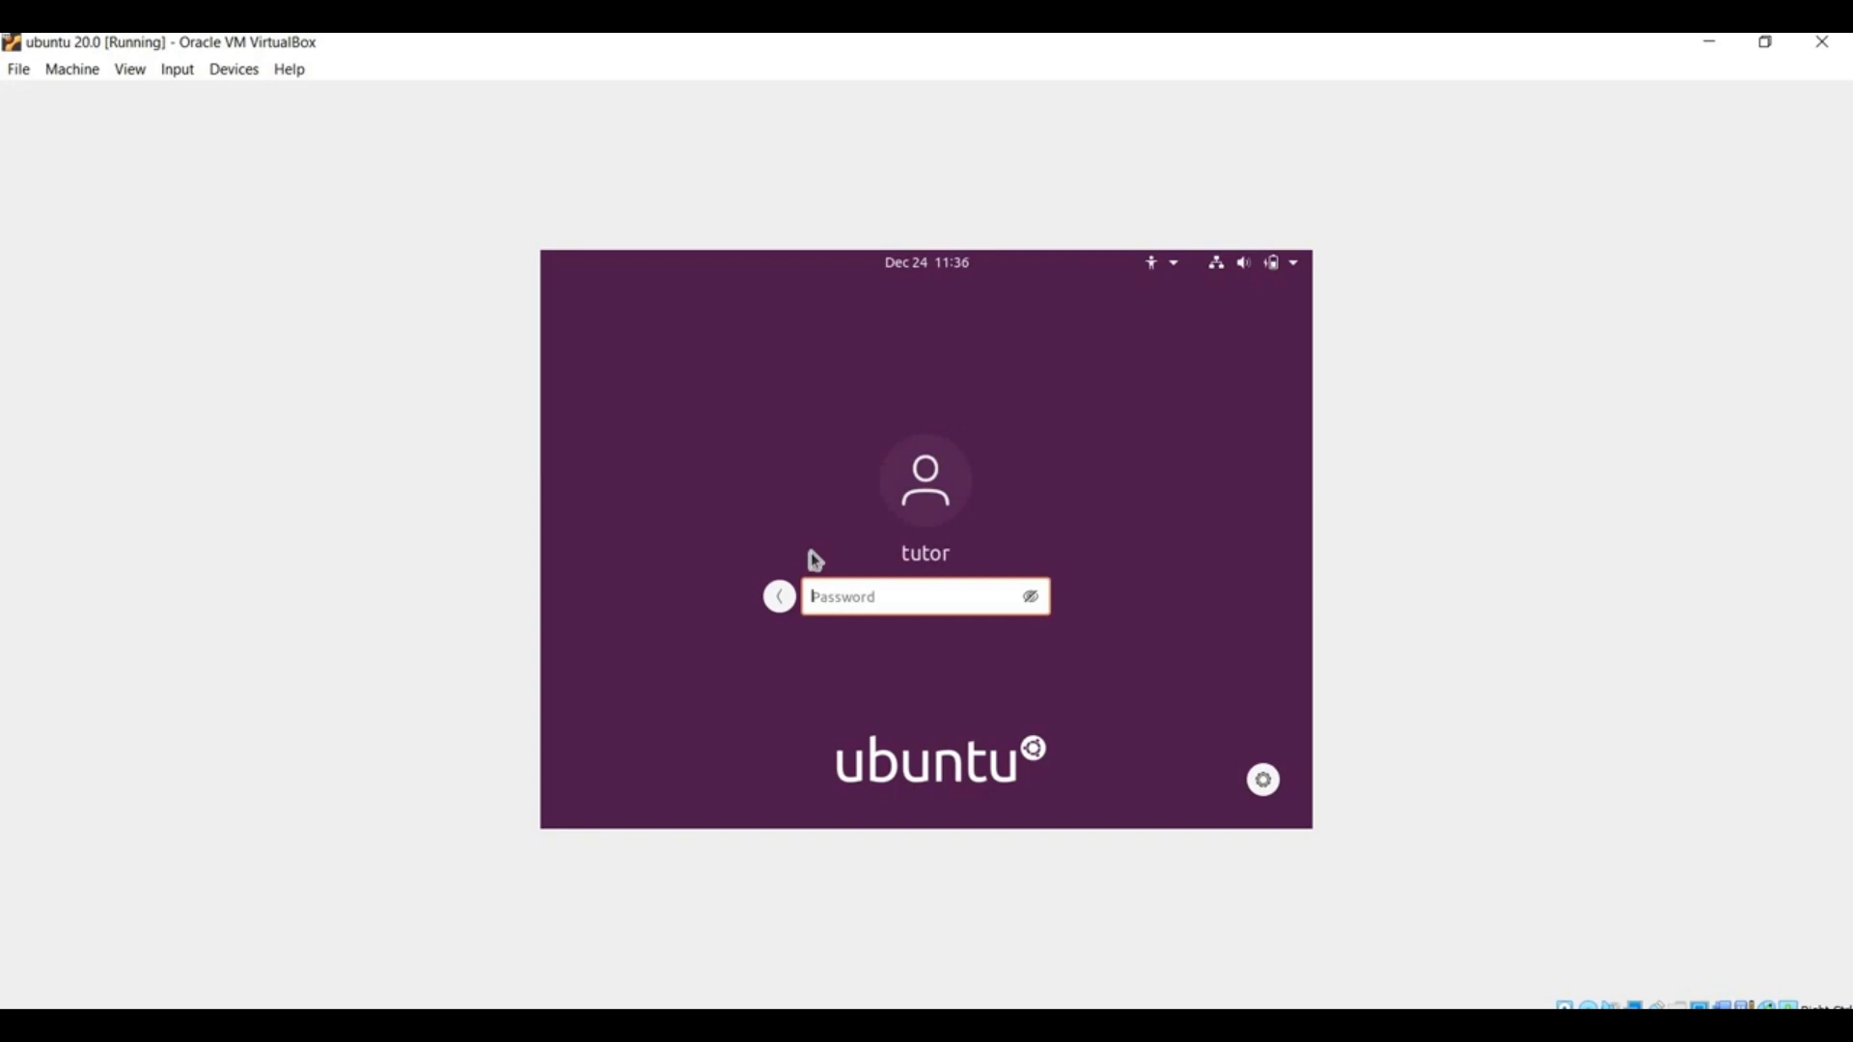
key("Caps_Lock")
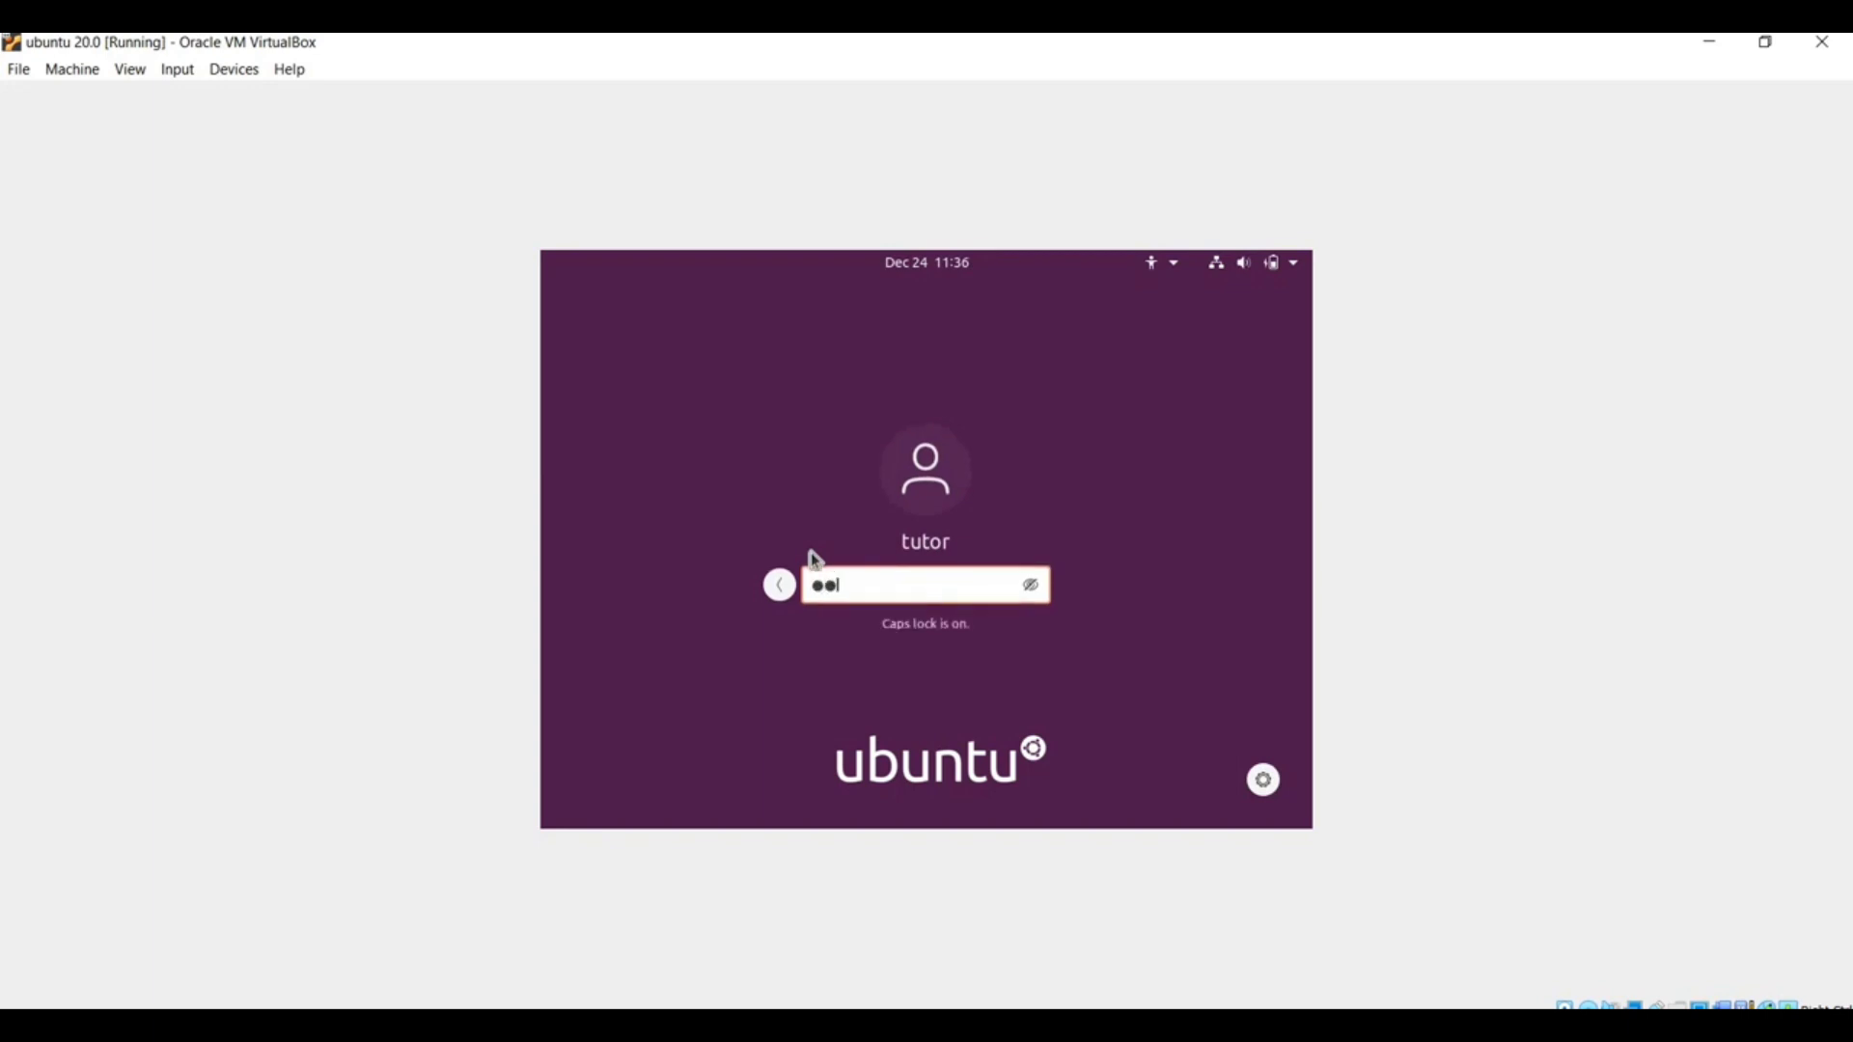
type("****")
key("Return")
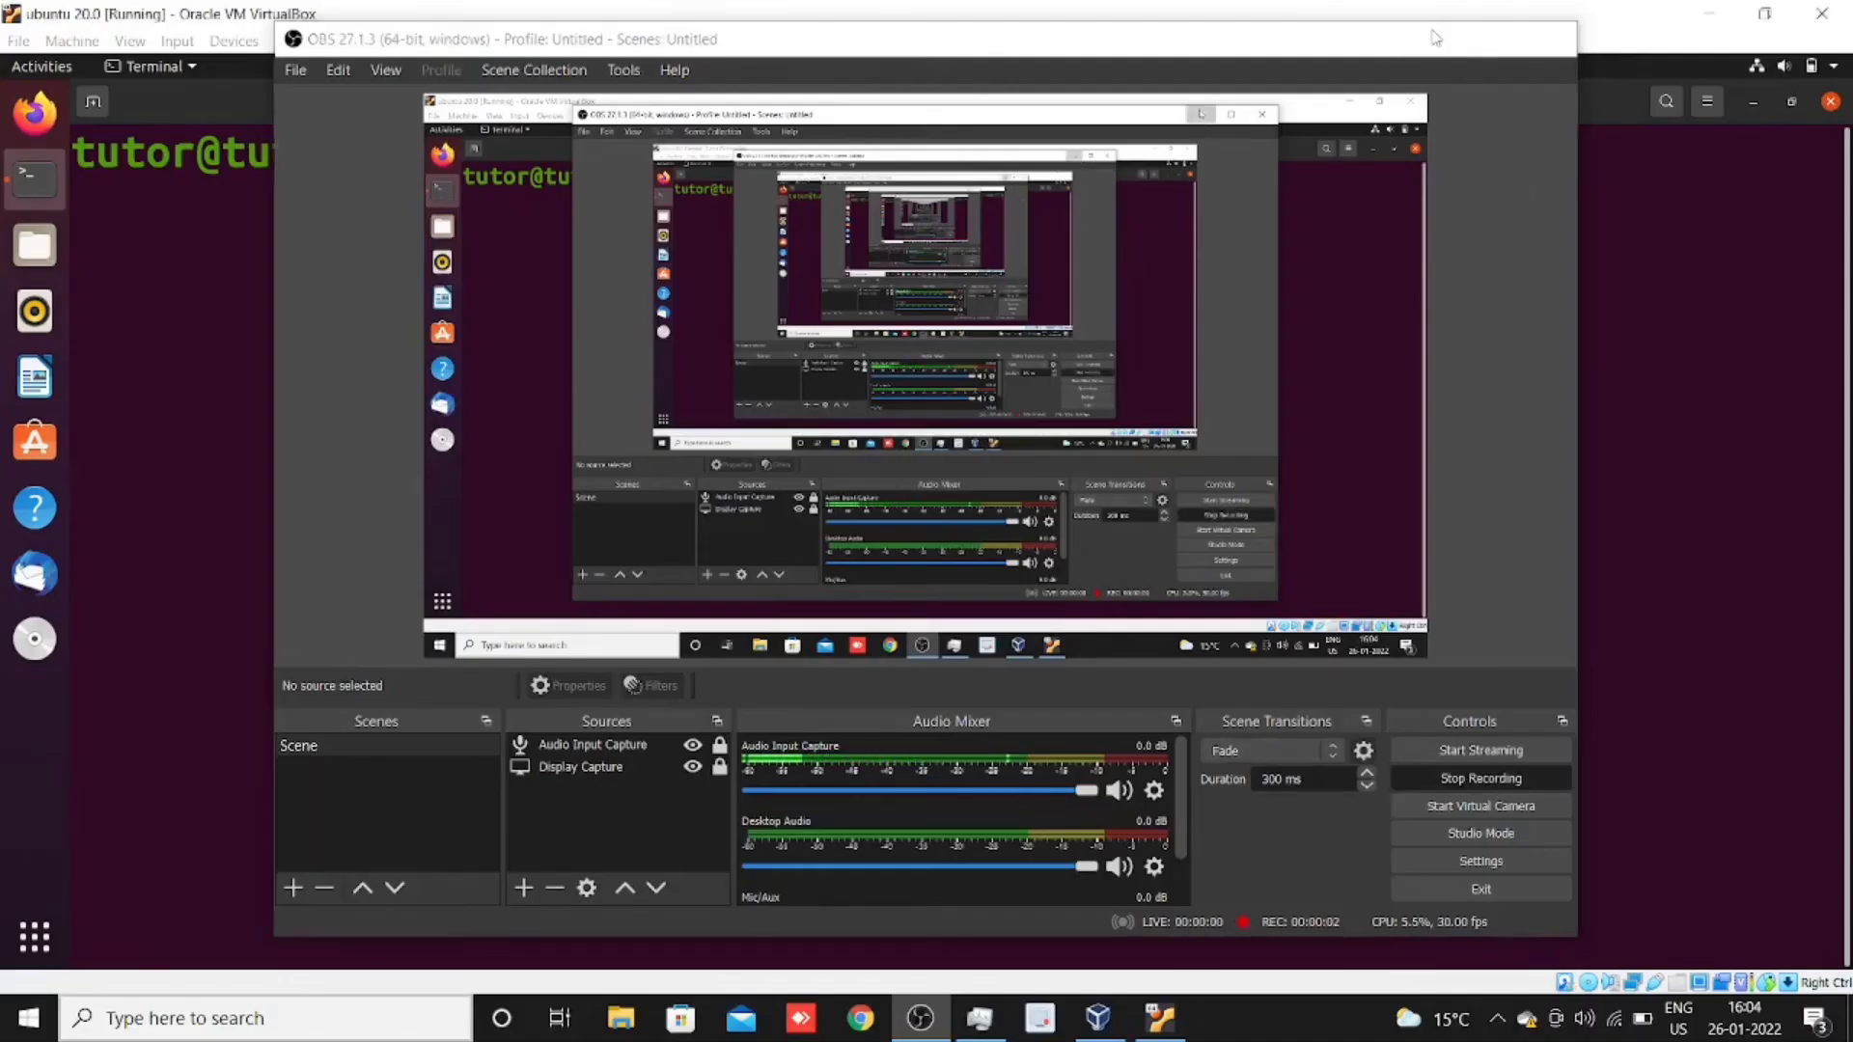
List the contents of the home directory in the Ubuntu terminal with the ls command.
left_click(1435, 38)
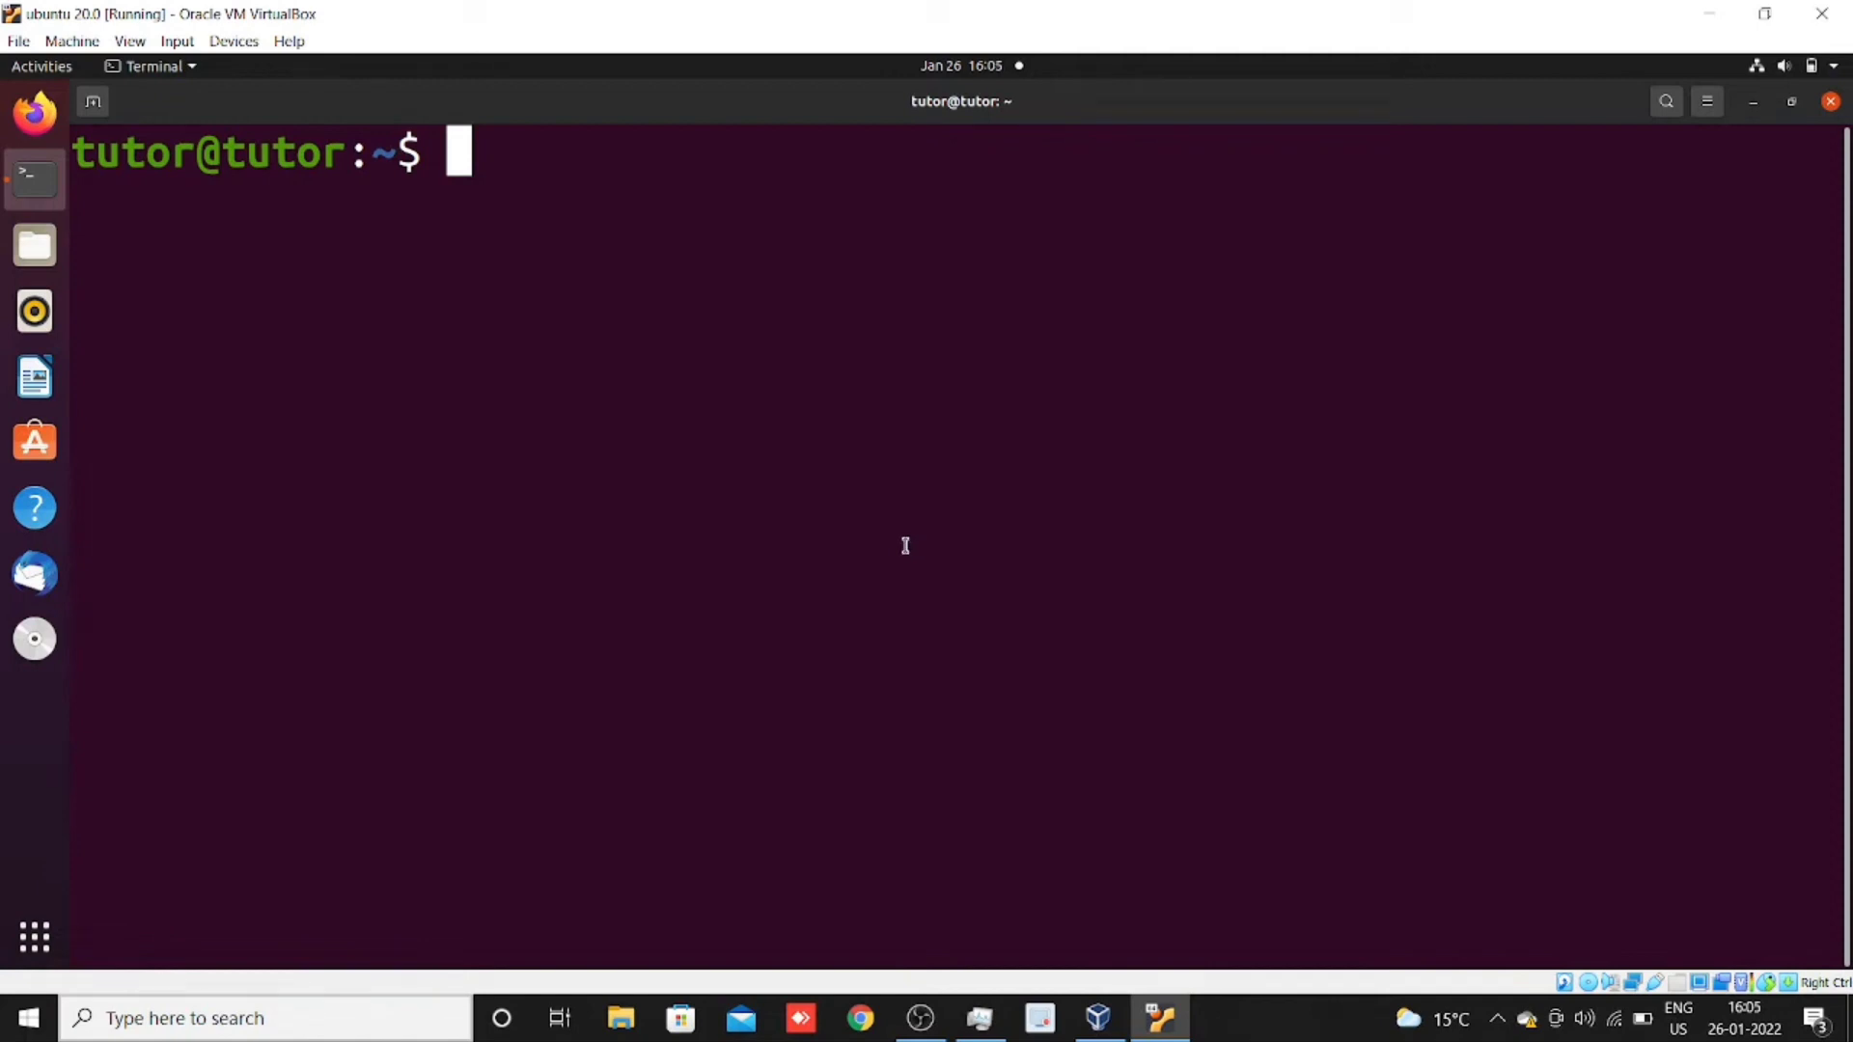
type("ls")
key("Return")
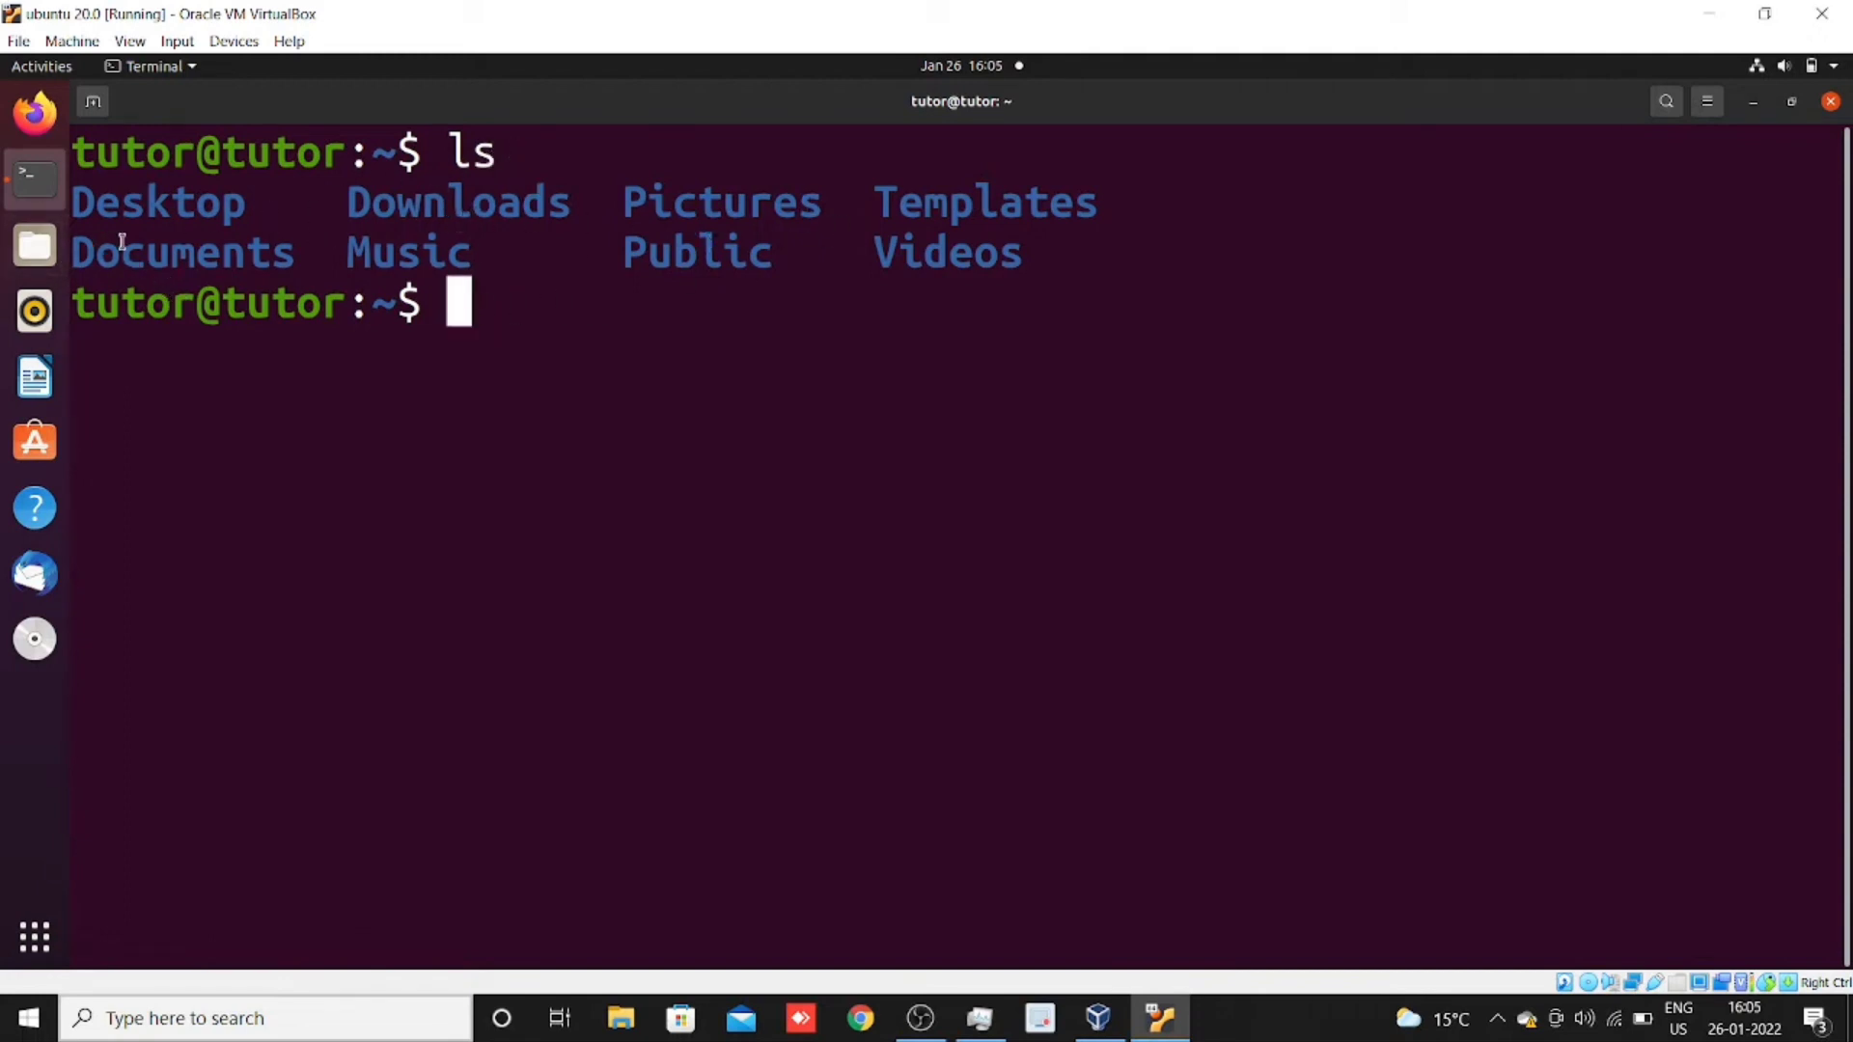
Show the Home folder in the file manager below the terminal's ls listing for comparison, and return to the terminal prompt.
left_click(35, 247)
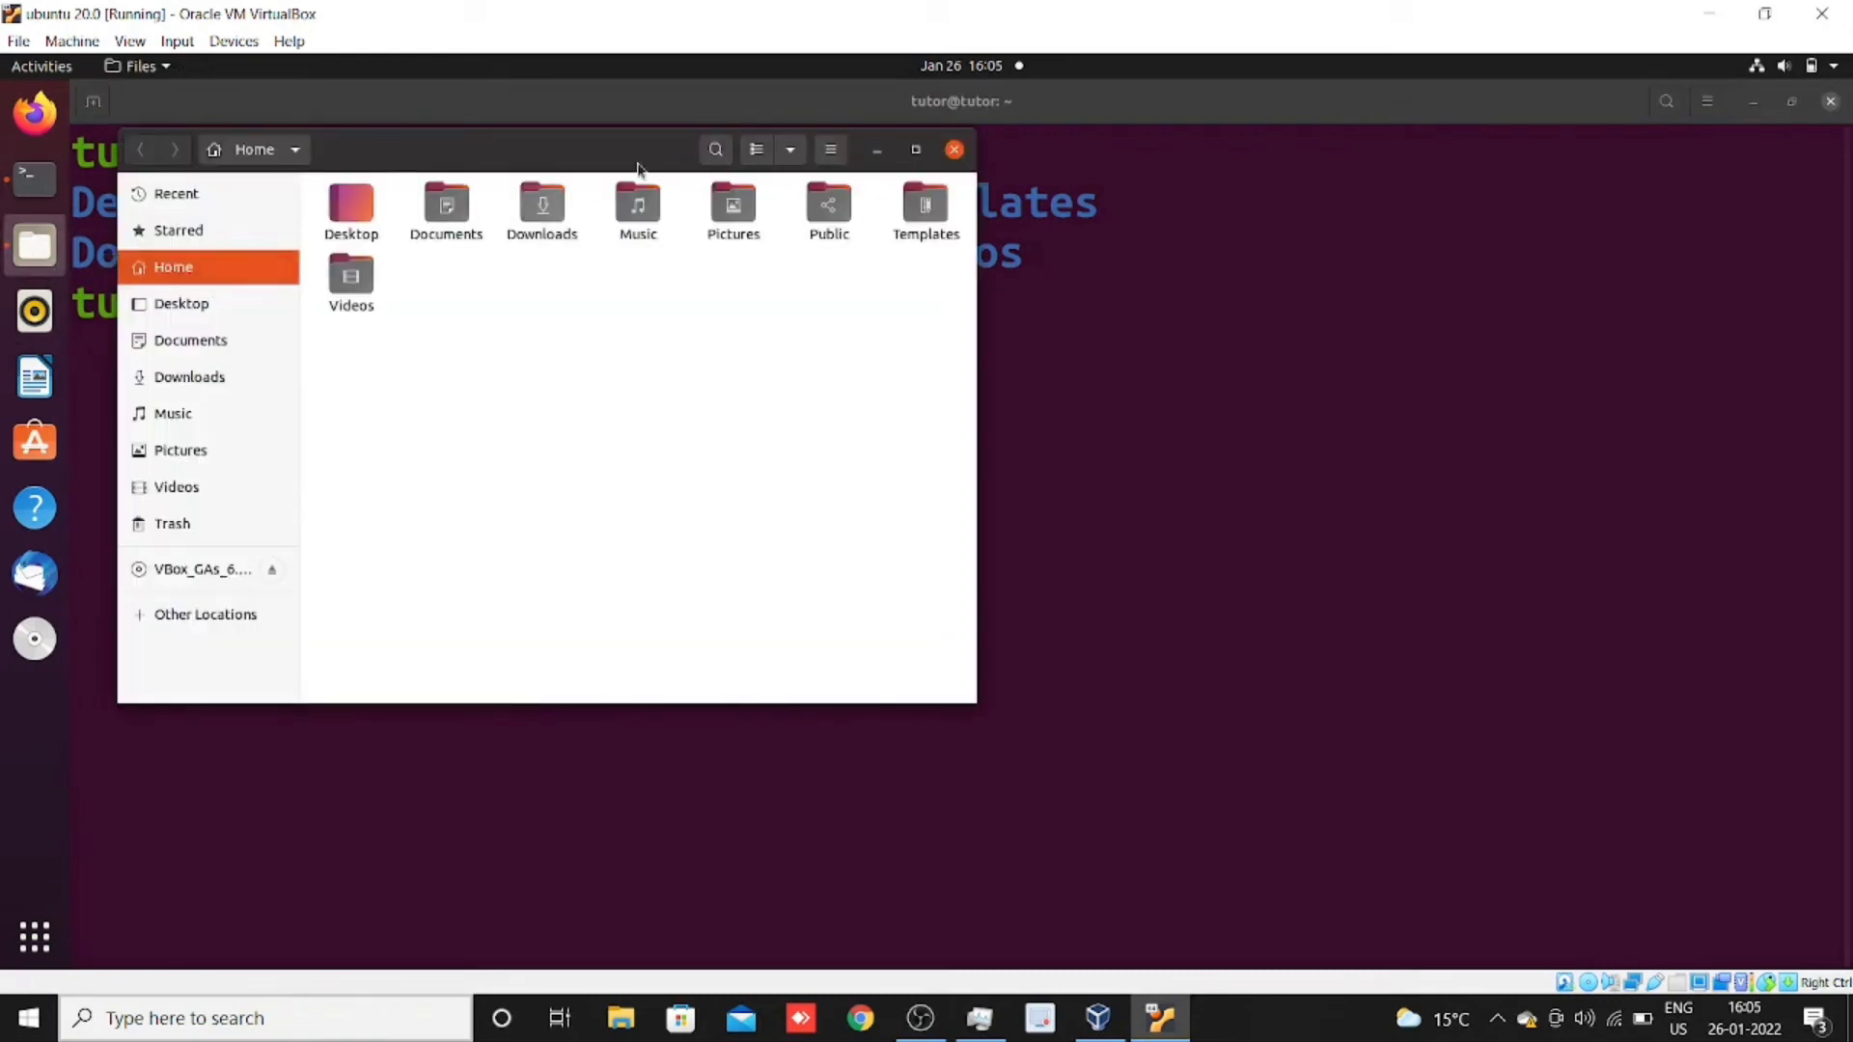
left_click_drag(571, 150, 1187, 405)
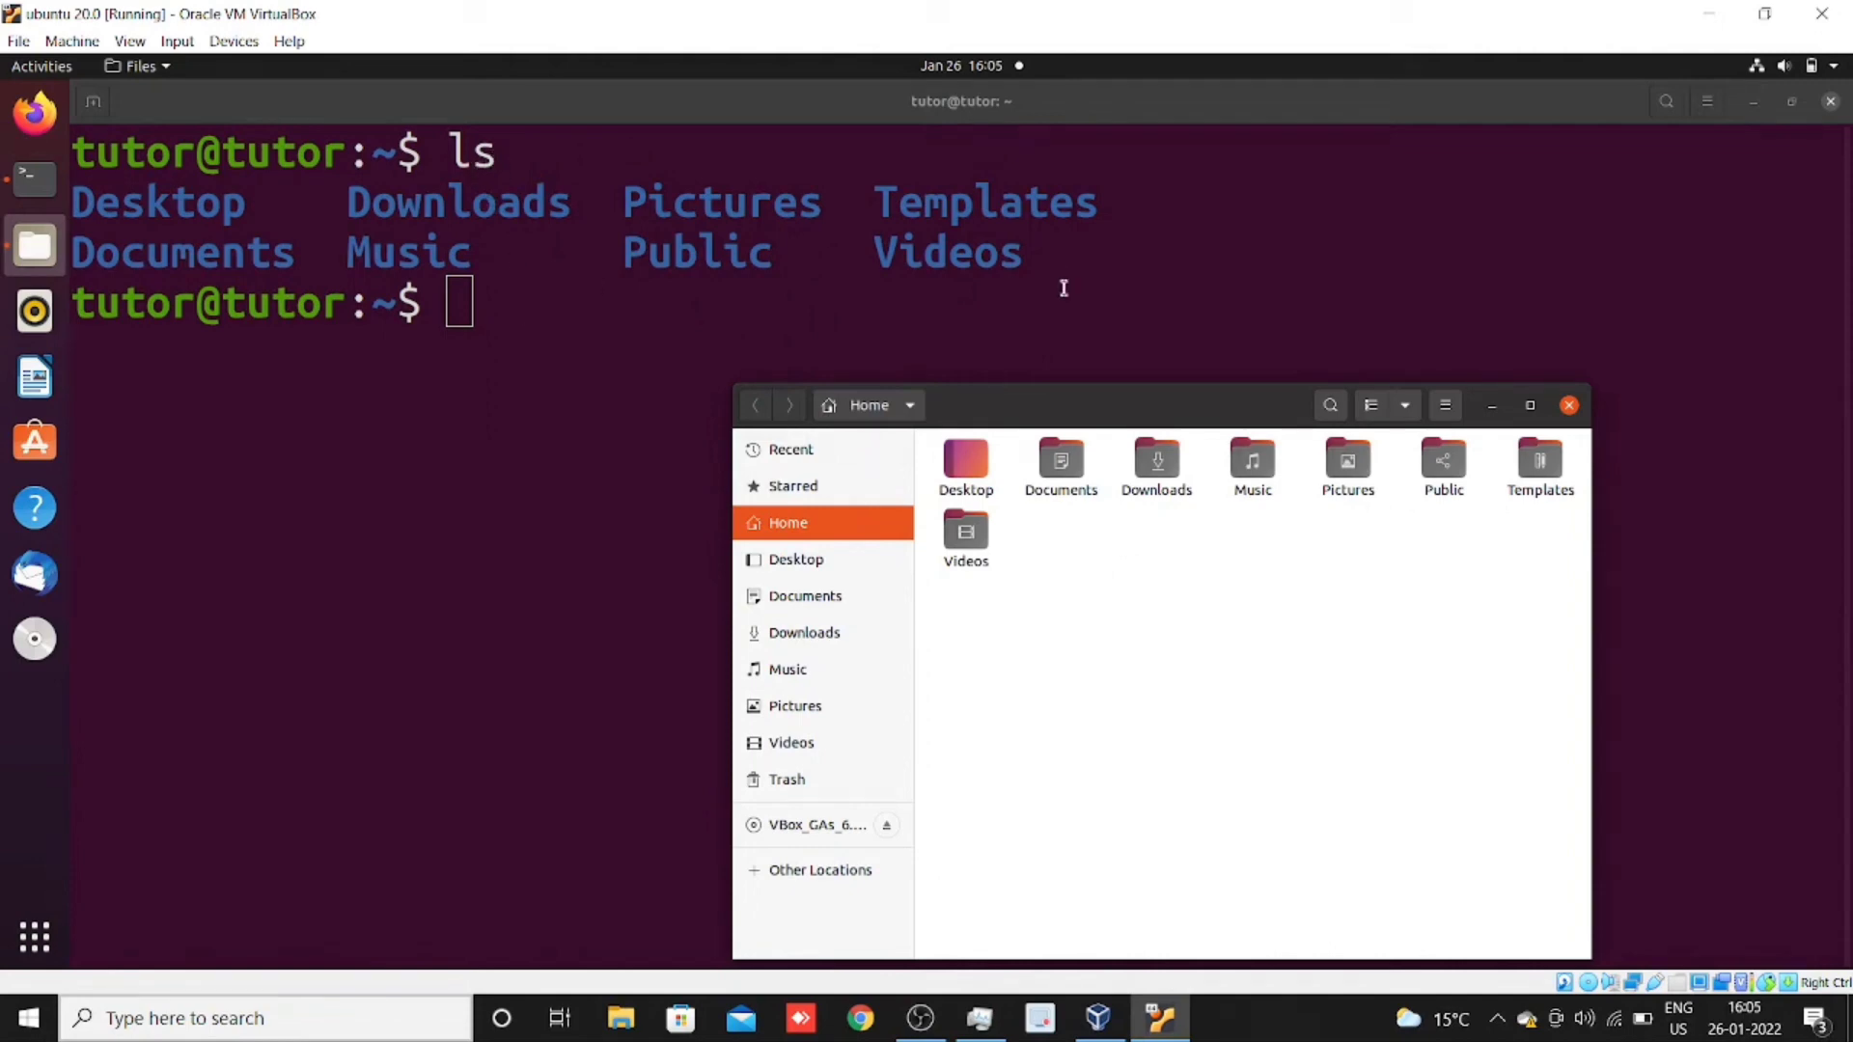
left_click(485, 304)
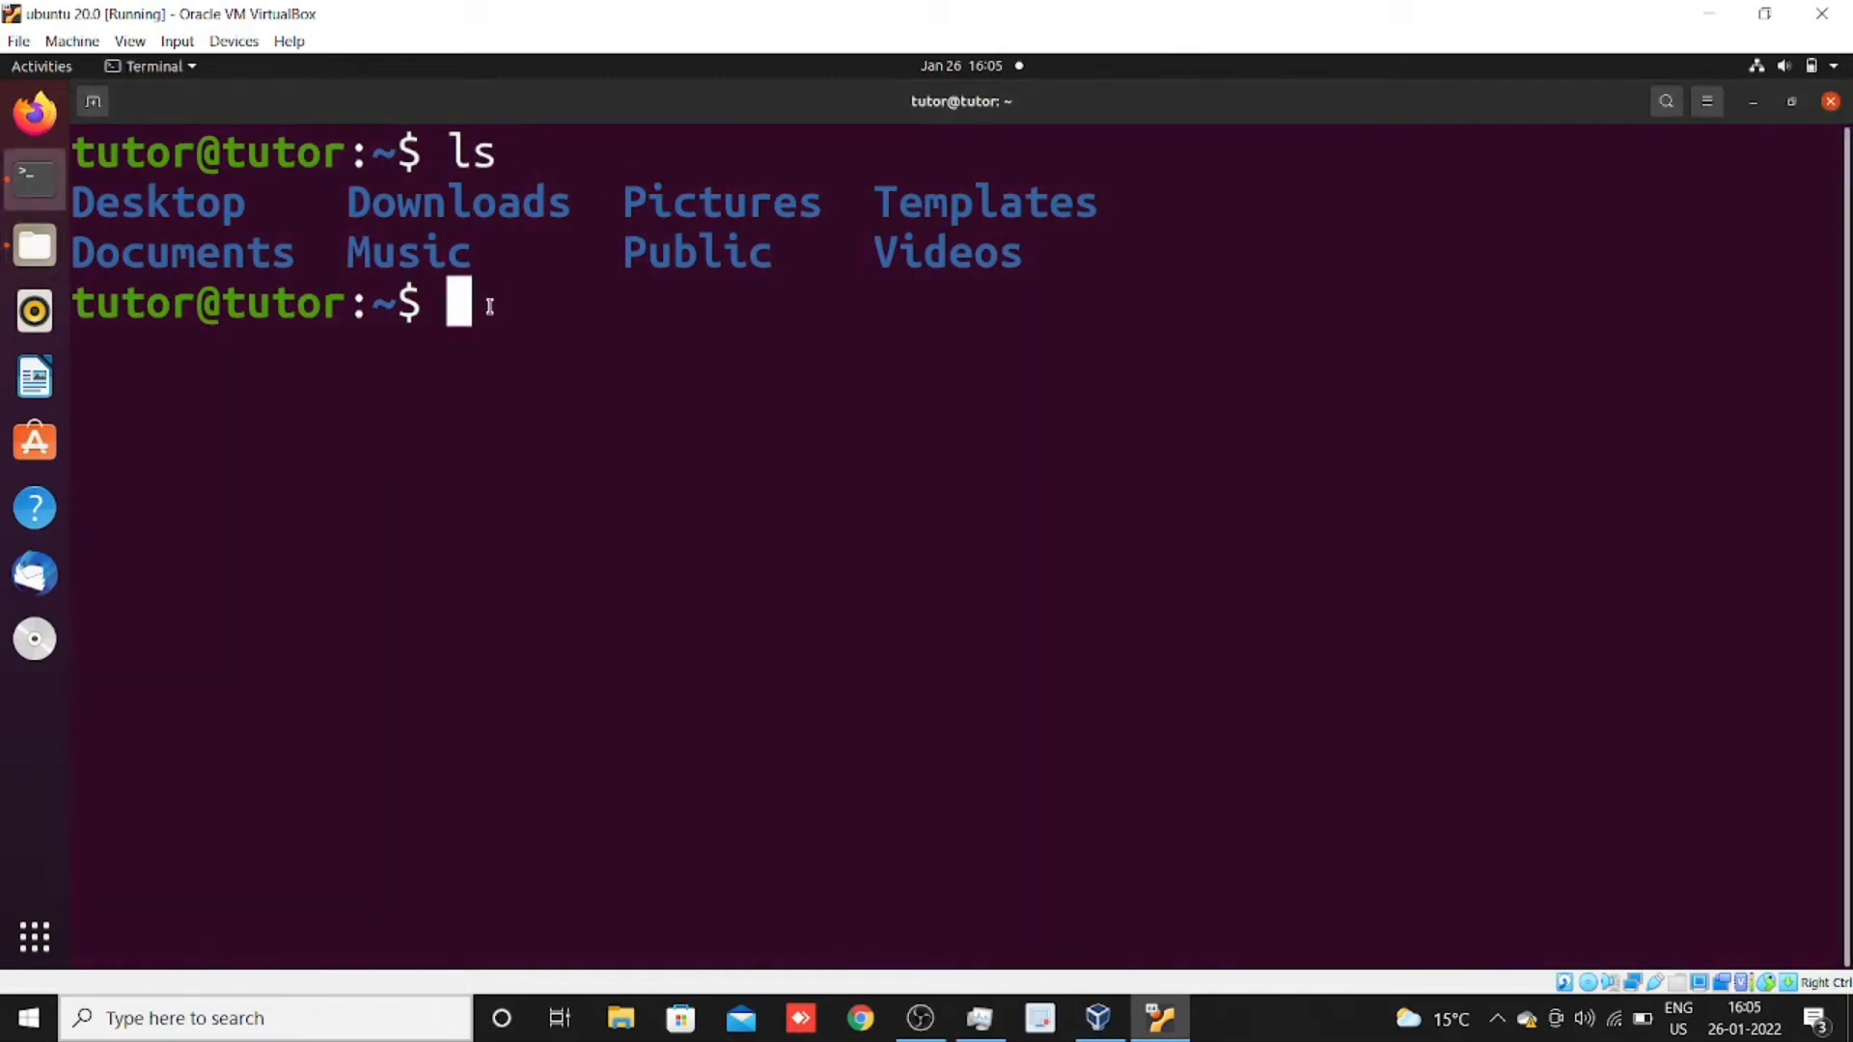